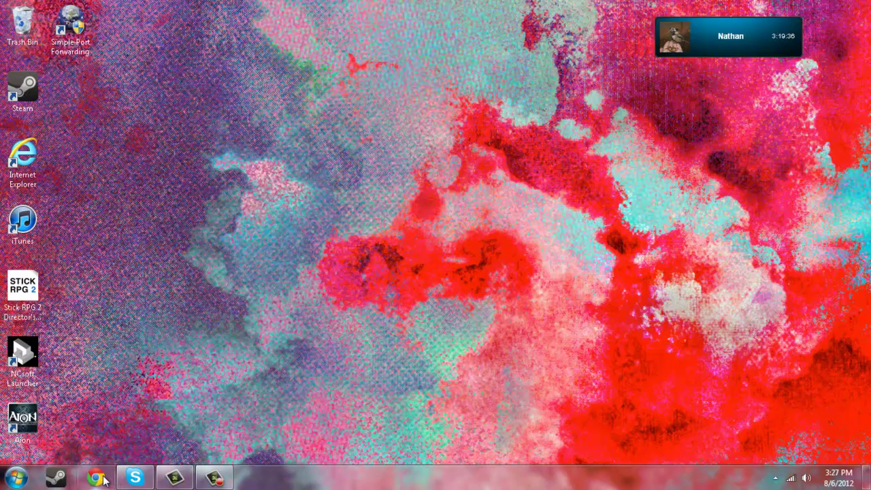
- Open Chrome, search via google.com, view the Dataram RAMDisk result, then close the browser
click(98, 478)
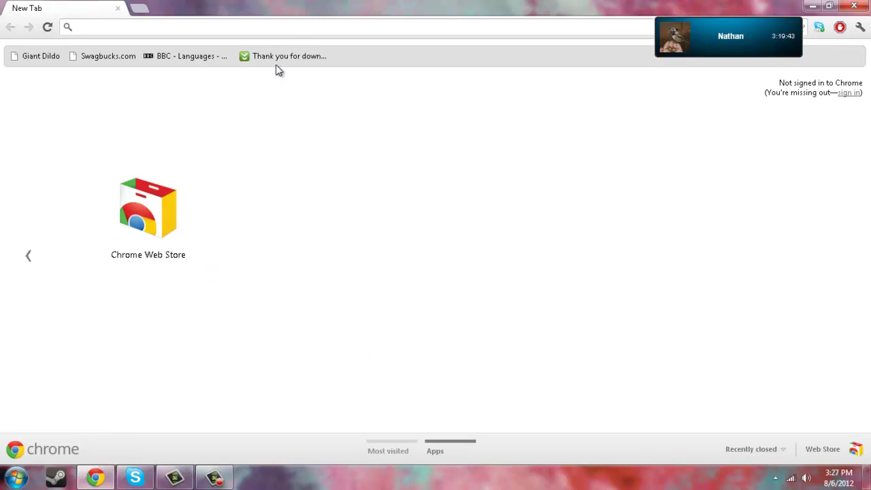
text(google.com)
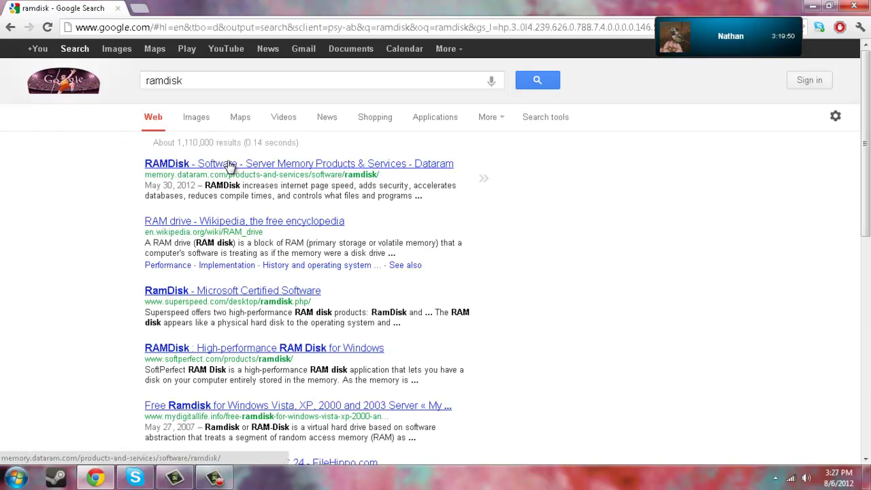
click(243, 165)
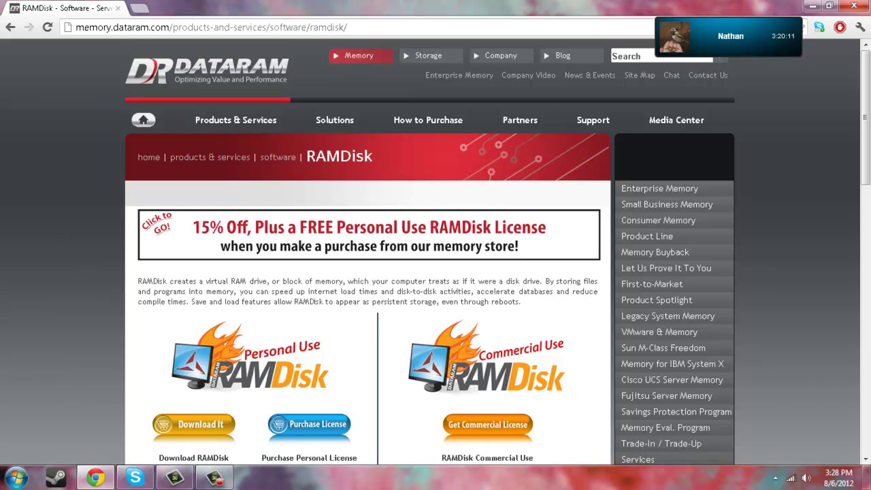
click(853, 5)
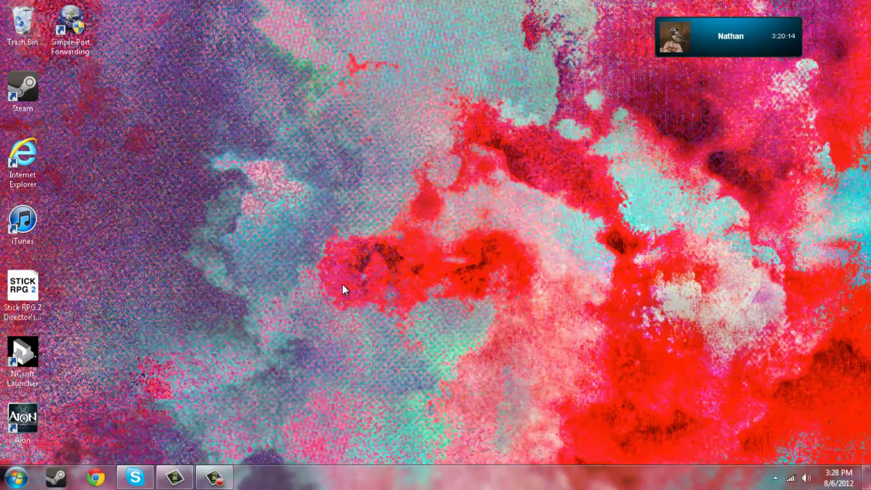
- Reopen Chrome and go to minecraft.net
click(96, 477)
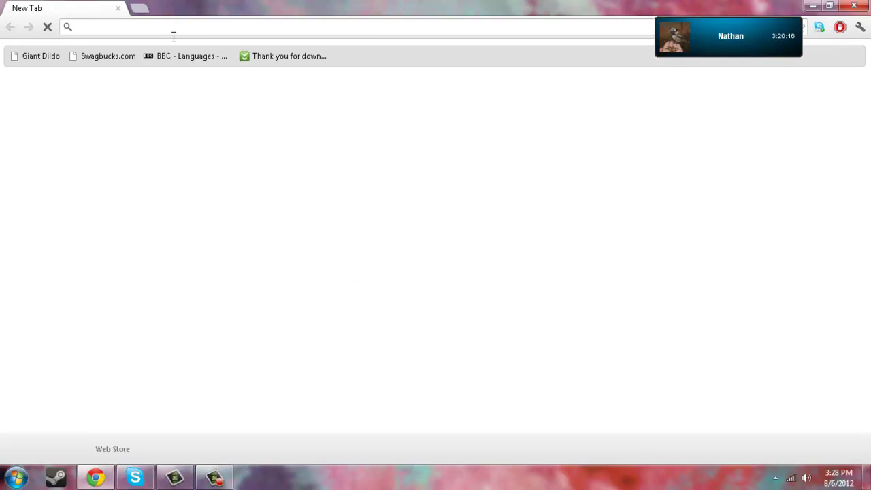
text(minecraft.)
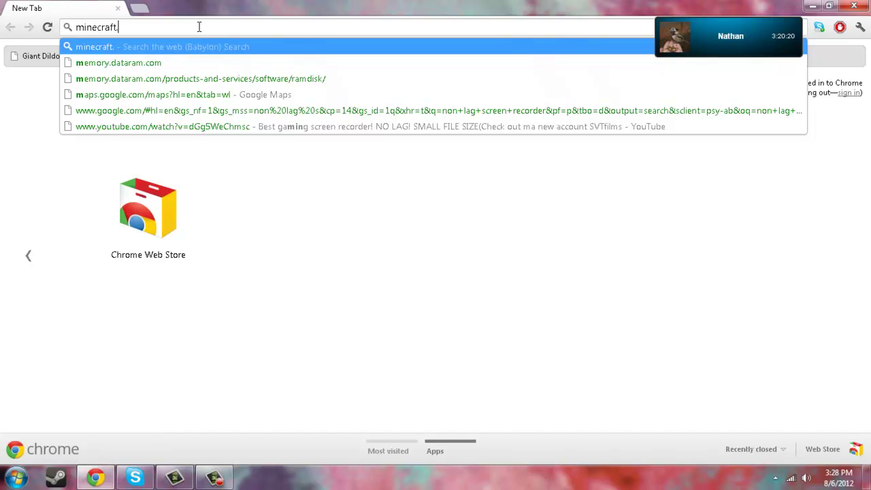
text(net)
key(Return)
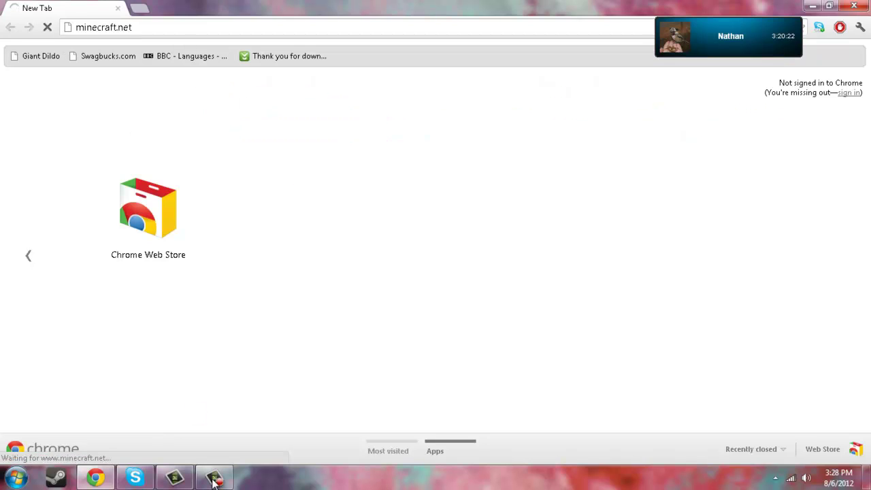
- Search 'ramdisk' in the Start menu and launch Primo Ramdisk Ultimate Edition
click(14, 478)
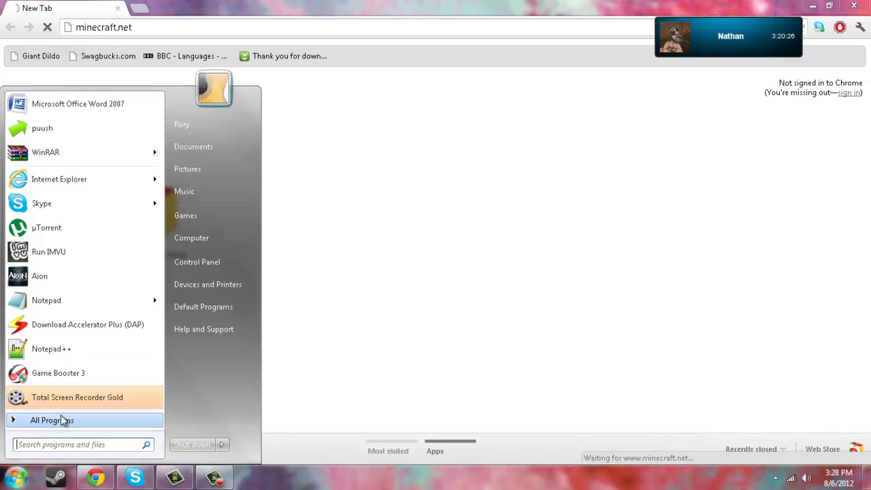
text(ramdisk)
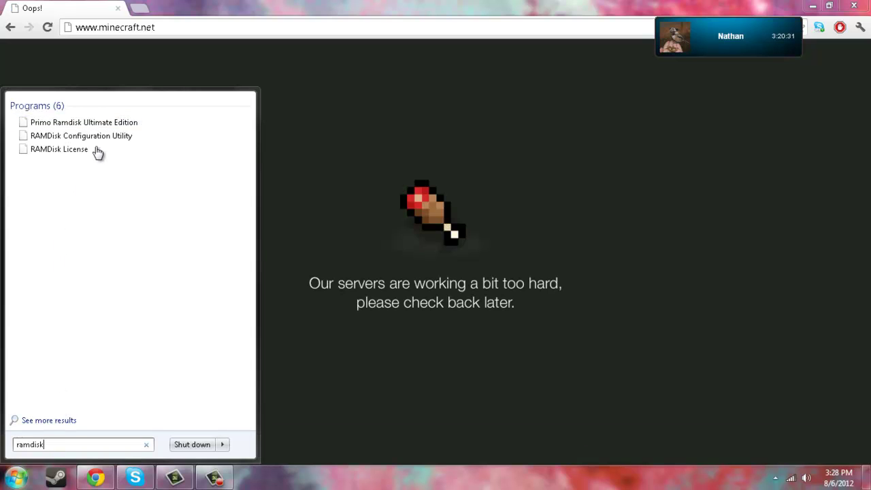
click(104, 123)
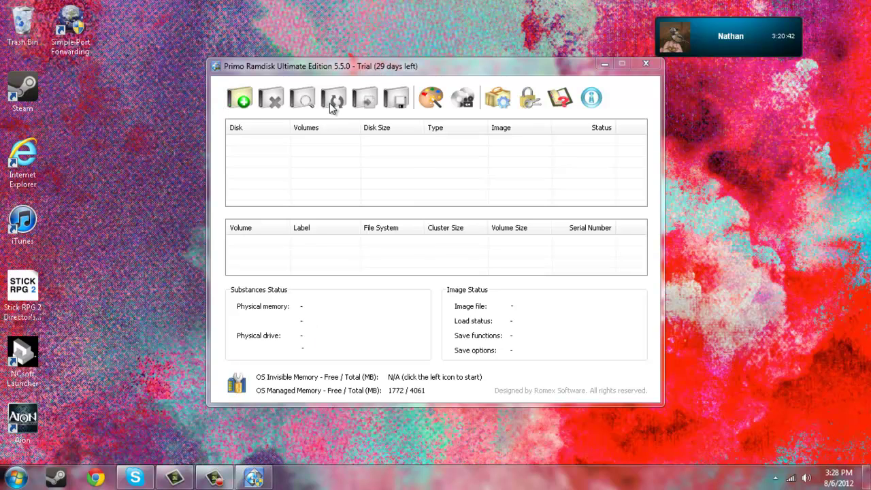
- Start a new-settings 640 MB SCSI RAM disk and assign it drive letter Y:
click(242, 101)
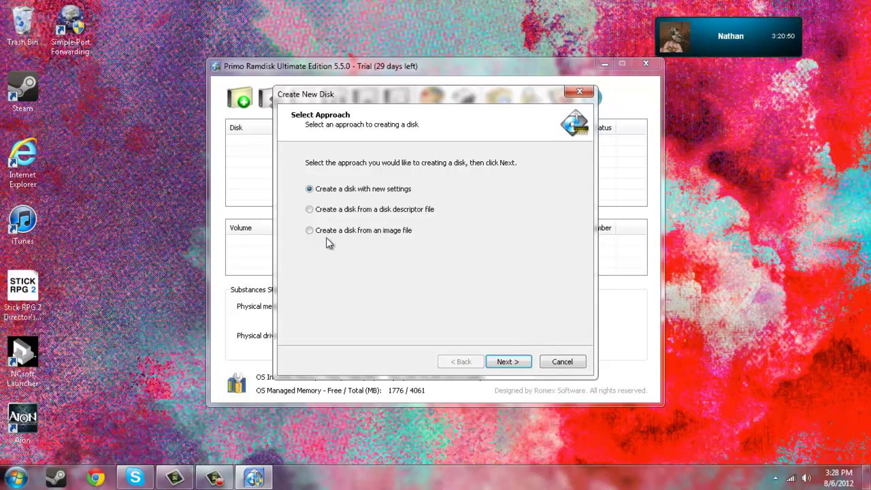
click(509, 362)
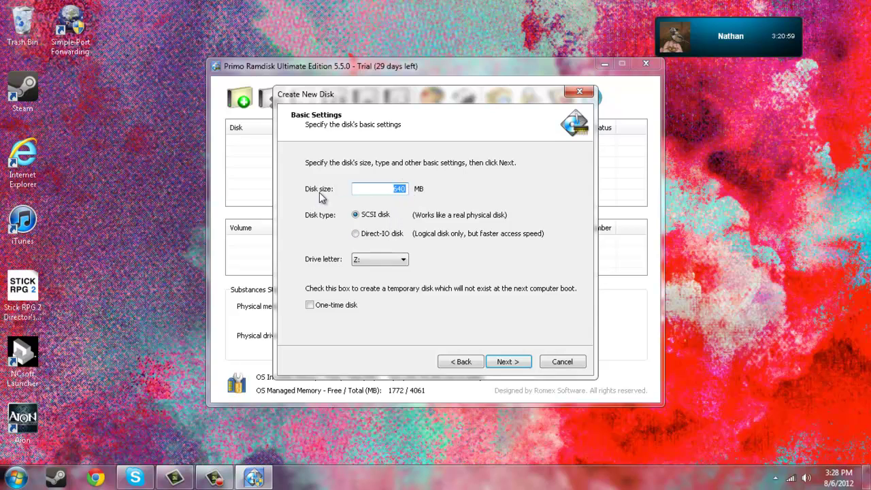
click(380, 260)
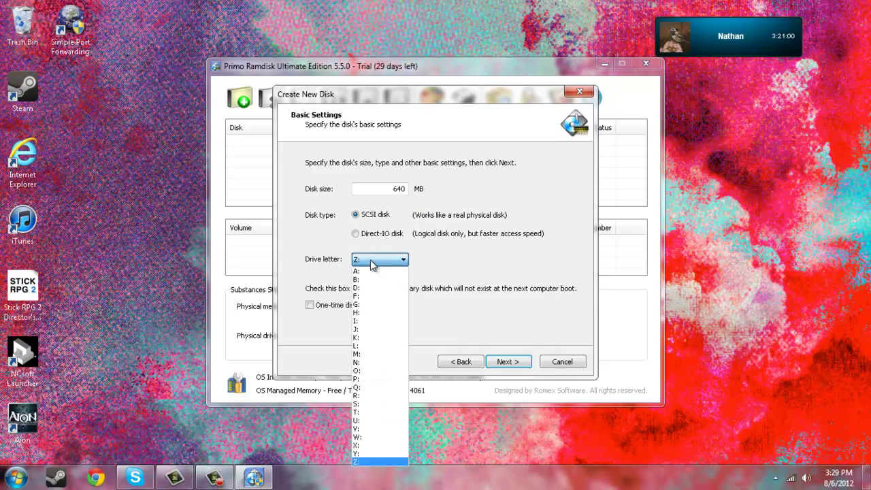
click(372, 452)
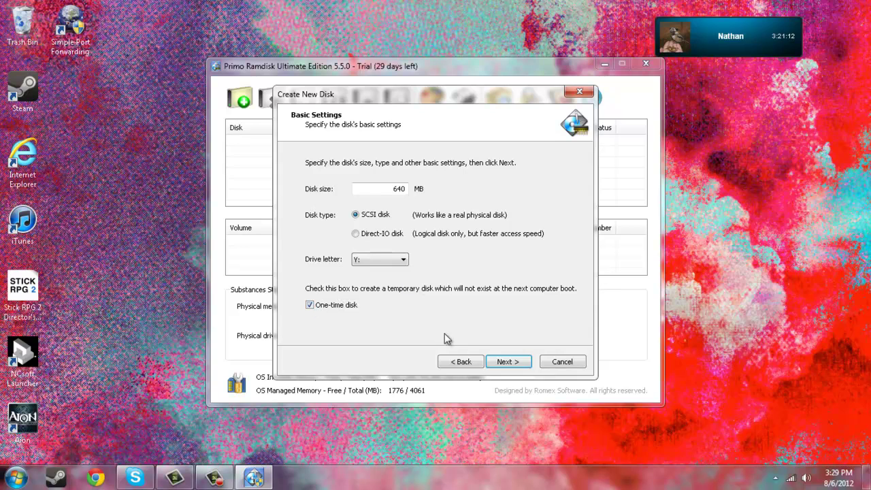
- Divide the 640 MB disk into 454 MB physical memory and 186 MB C:\PR-Hybrid-Y.hbd drive file
click(492, 363)
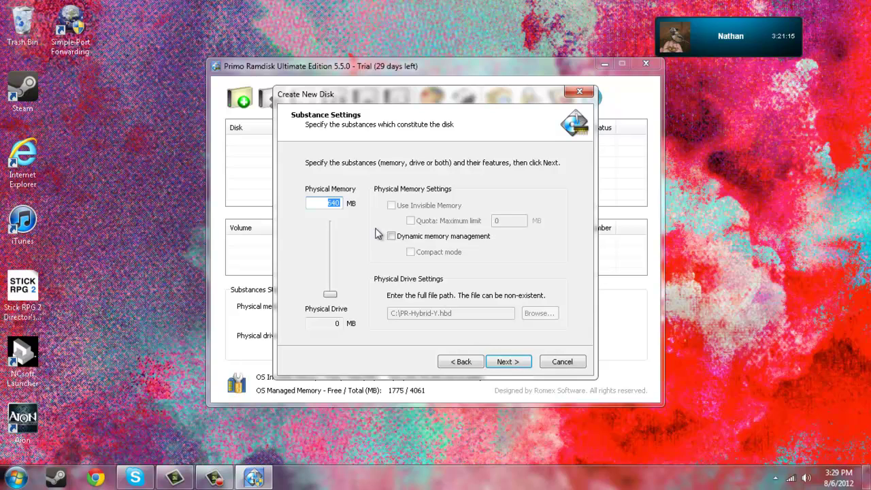
click(333, 297)
drag(331, 297, 336, 333)
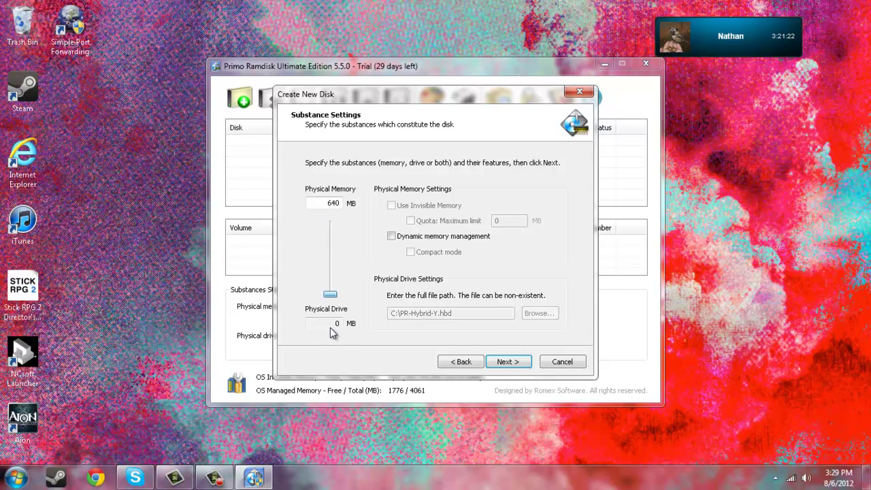
drag(331, 294, 337, 208)
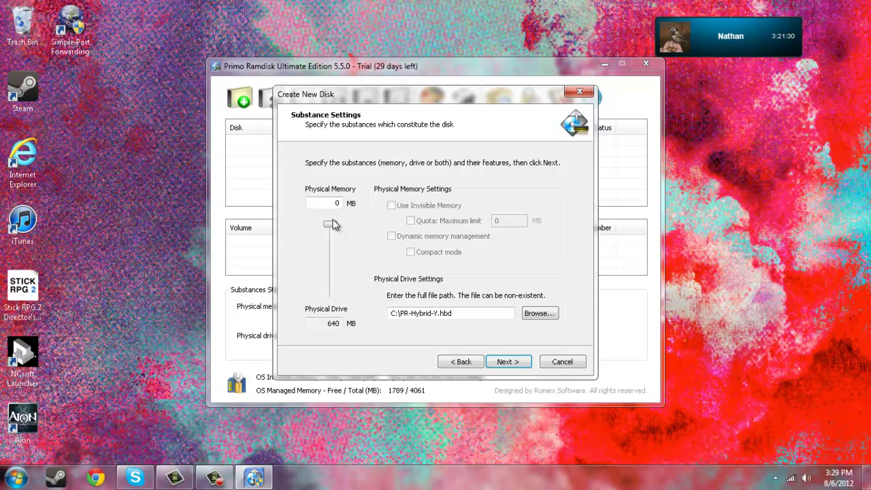
drag(331, 228, 330, 274)
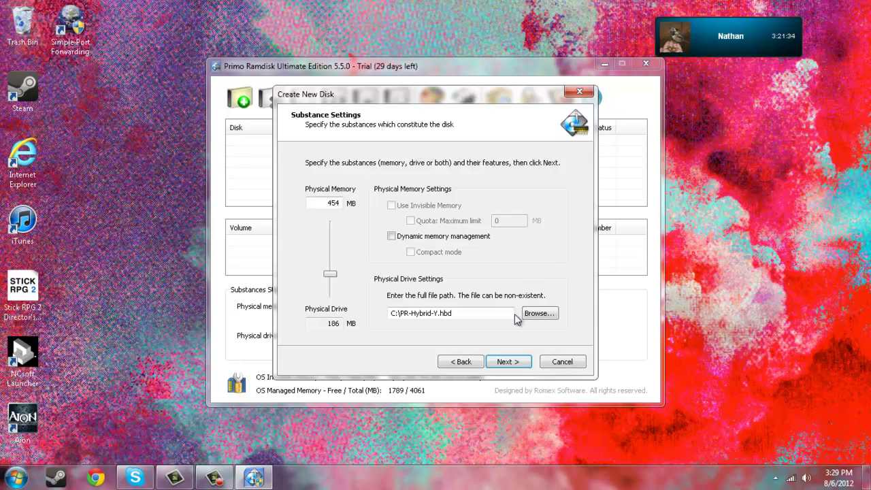
- Keep FAT32 with Default cluster size, clear the RAMDISK volume label, and keep the automatic TEMP folder on
click(512, 362)
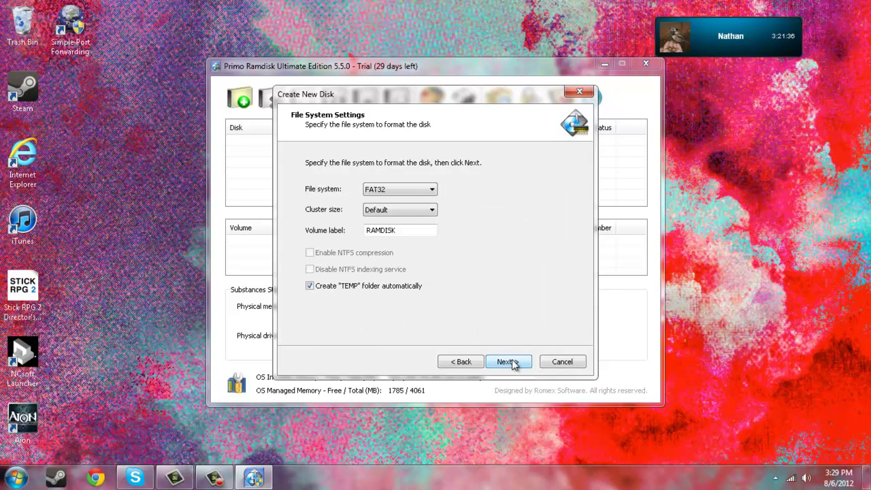
click(409, 191)
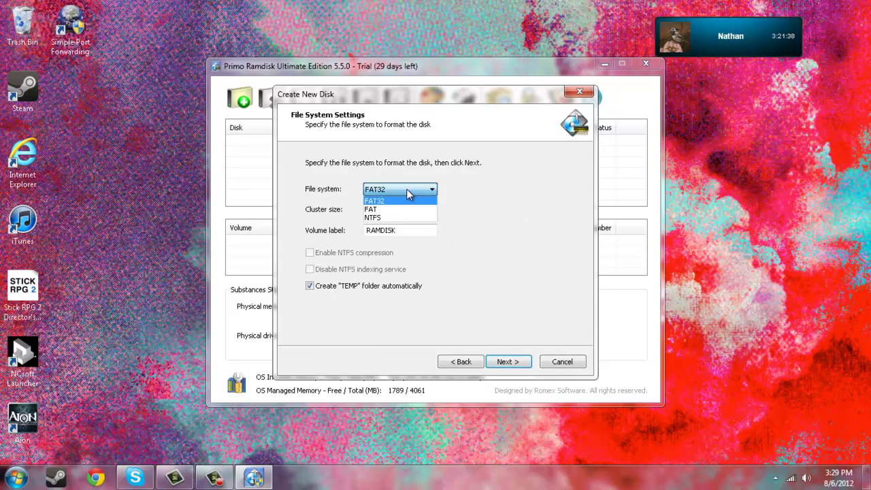
click(407, 189)
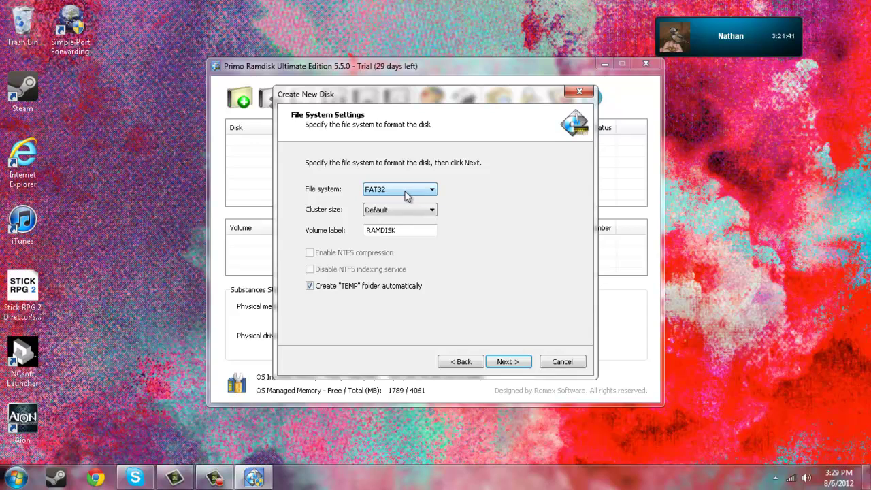
click(403, 209)
click(403, 208)
drag(409, 232, 263, 228)
key(BackSpace)
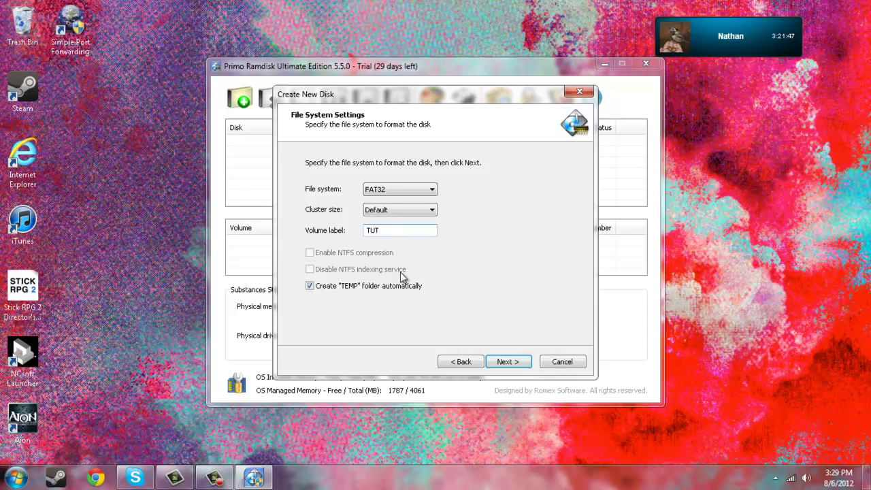
click(344, 286)
click(344, 286)
click(346, 299)
click(369, 285)
- Leave automatic custom folders off and create the 640 MB disk on Y:
click(490, 365)
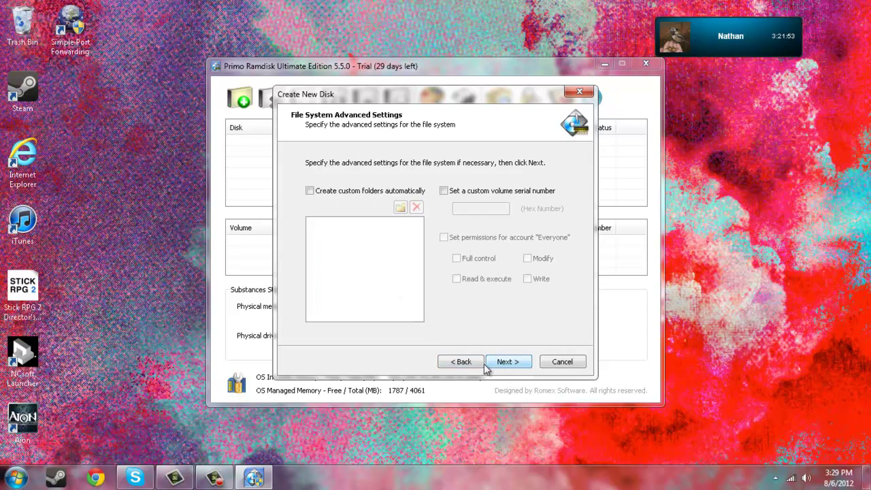
click(366, 193)
click(400, 209)
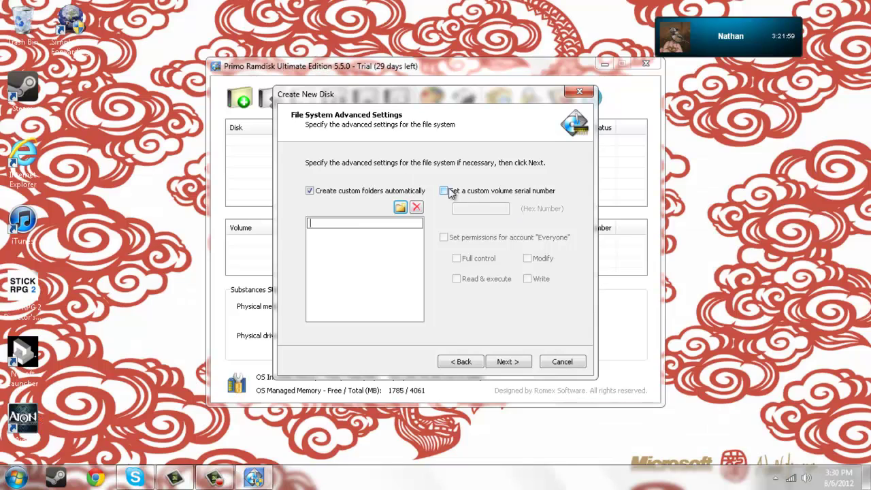
click(331, 194)
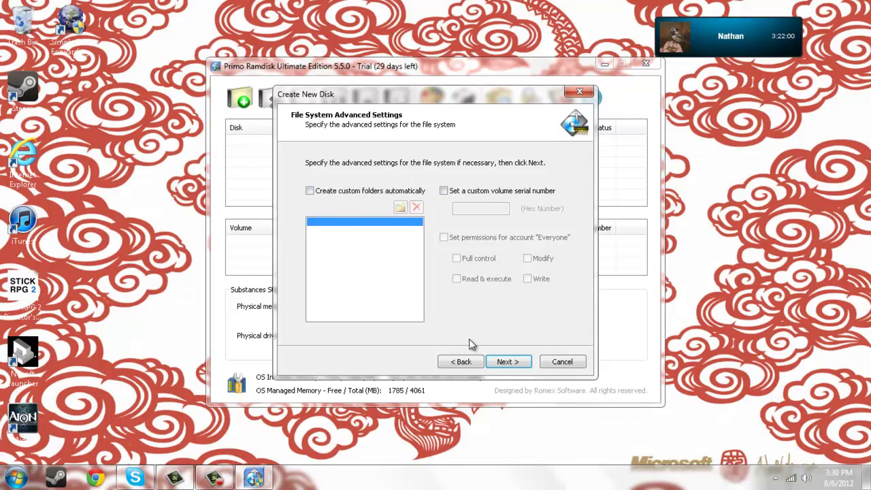
click(507, 362)
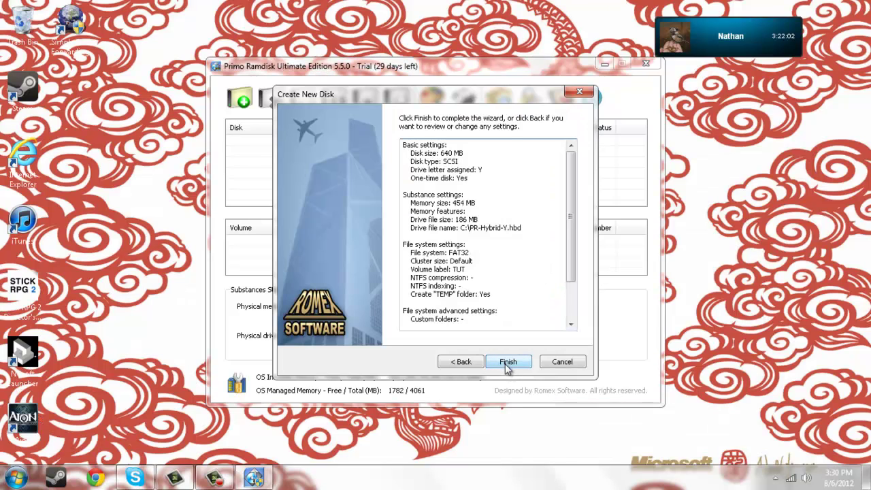
click(508, 362)
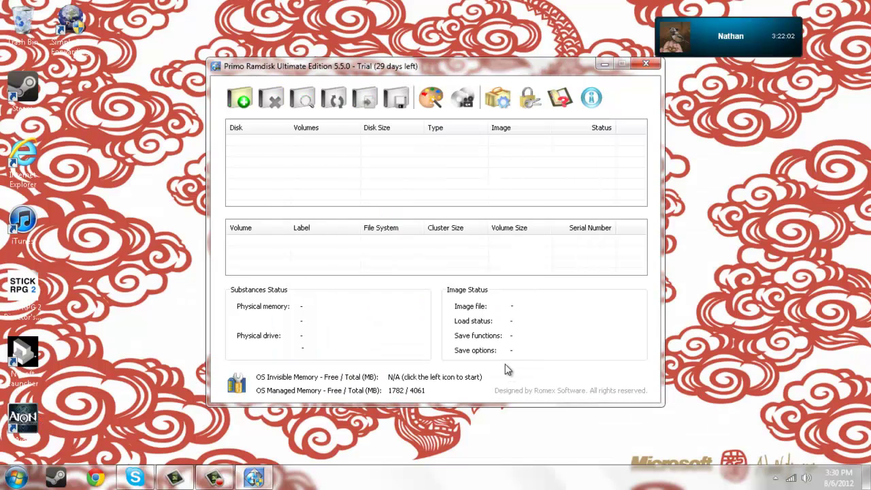
- Close Primo Ramdisk, open TUT (Y:) from AutoPlay, check its free space in Computer, then close Explorer
click(640, 65)
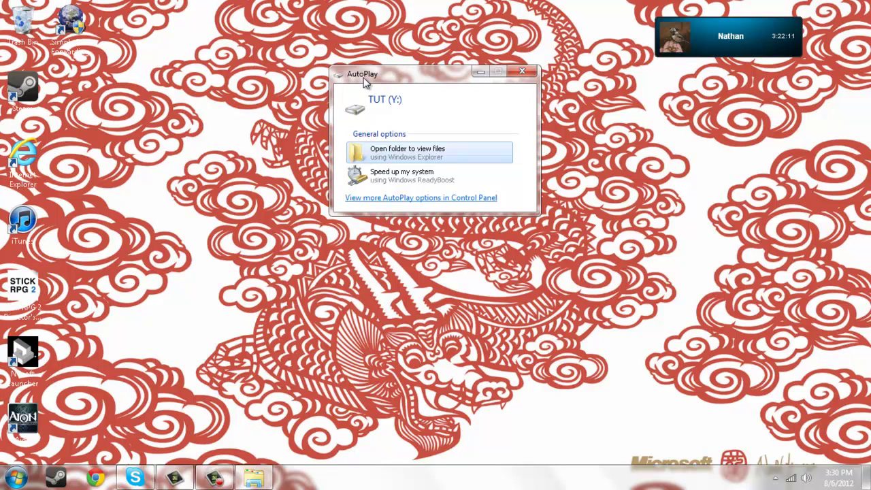
click(399, 160)
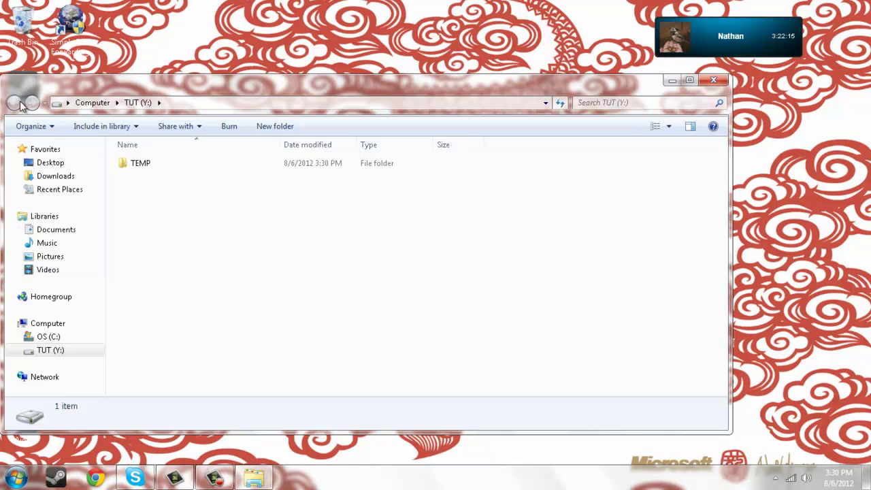
click(92, 102)
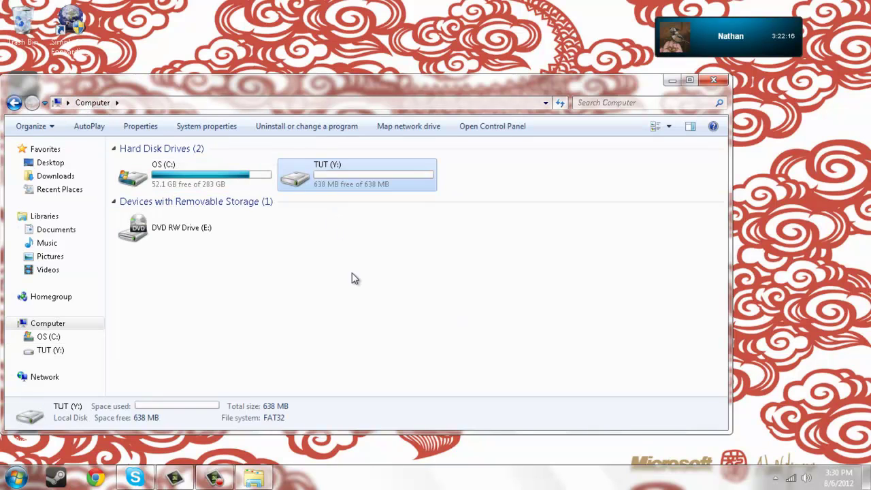
click(315, 188)
click(378, 274)
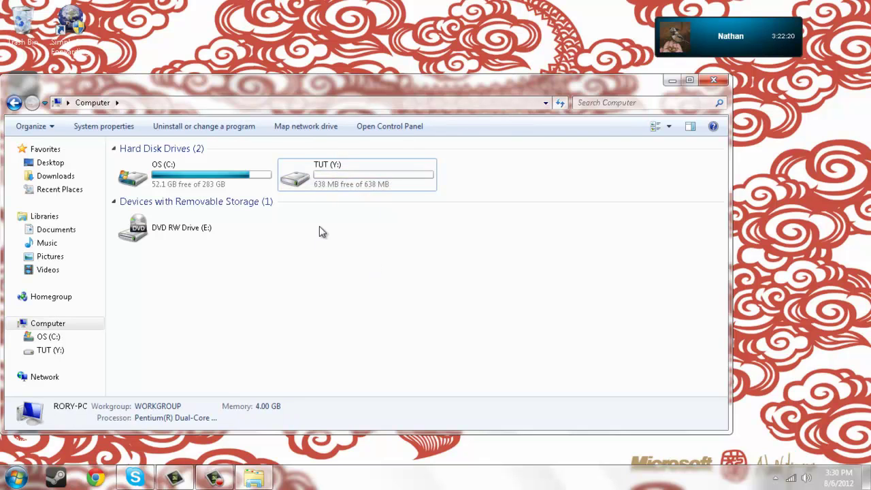
click(713, 80)
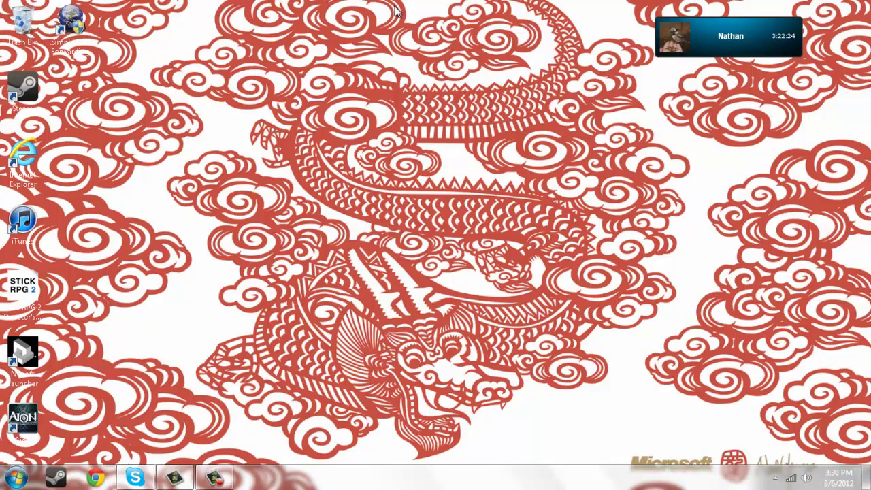
- Open a new Chrome window and go to minecraft.net, correcting a mistyped address
key(super+2)
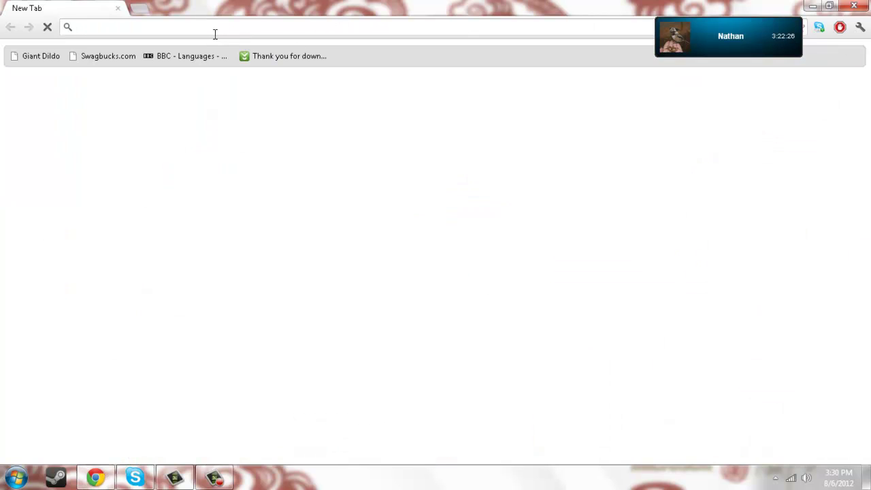
text(yo)
key(Escape)
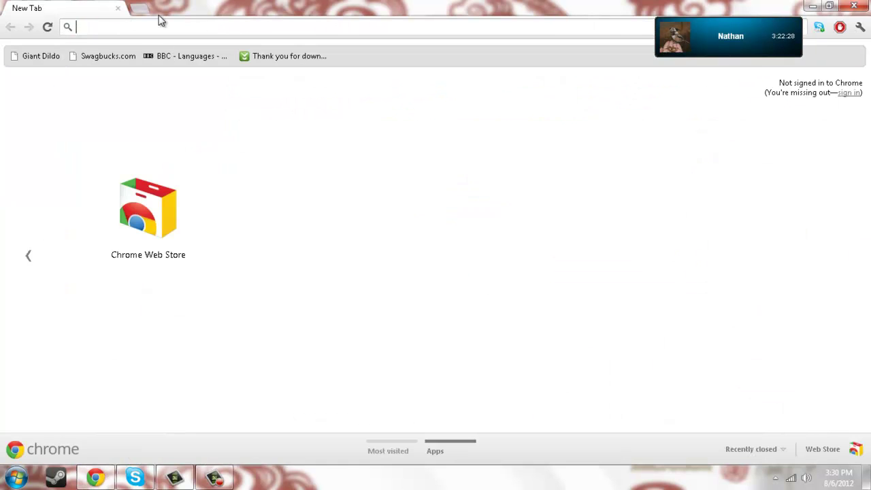
text(mine)
key(Return)
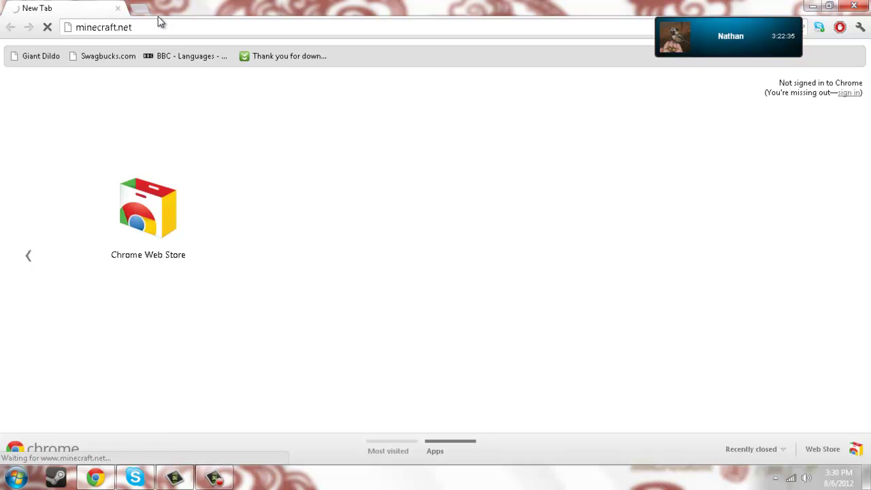
- Open %appdata% from the Start search and enter the .minecraft folder
click(5, 479)
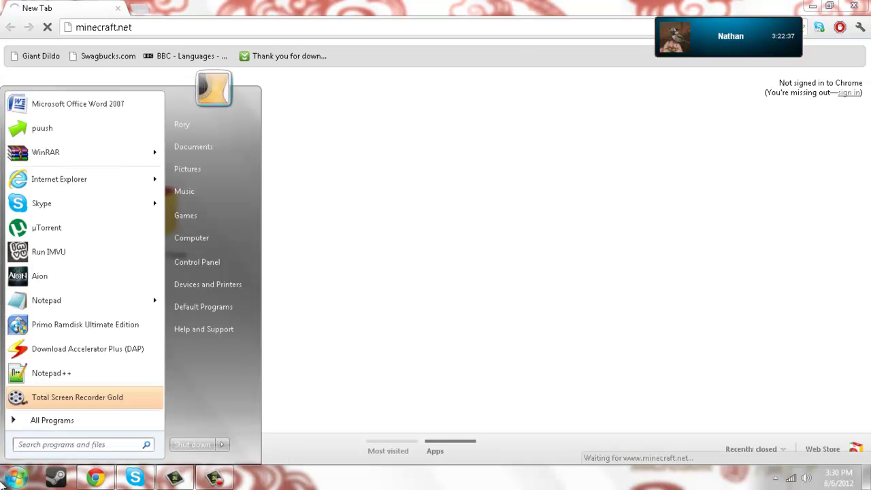
text(%)
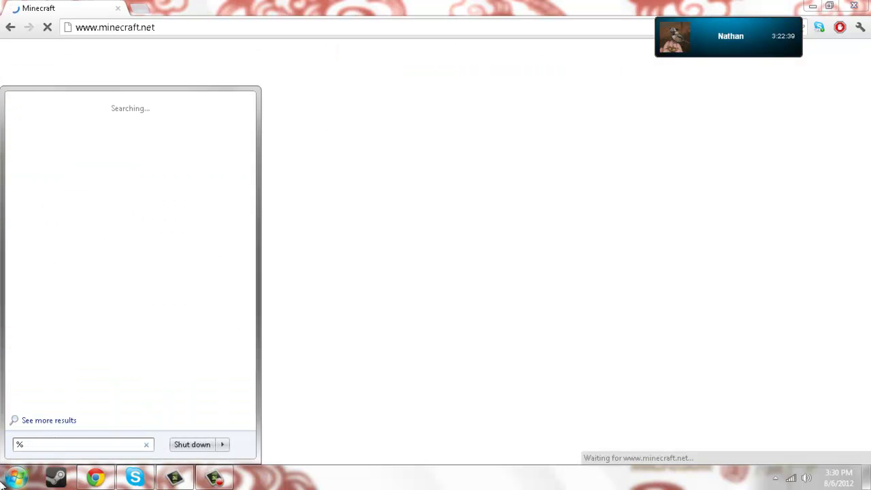
text(appdata%)
key(Return)
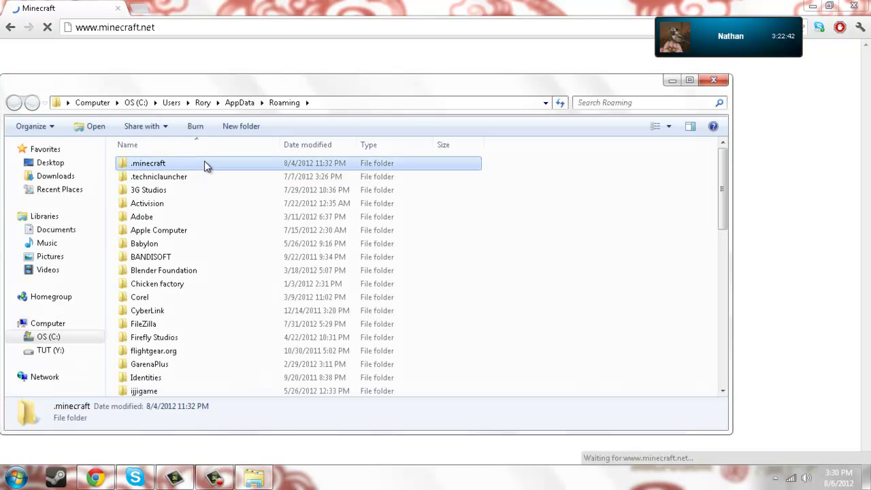
double_click(204, 163)
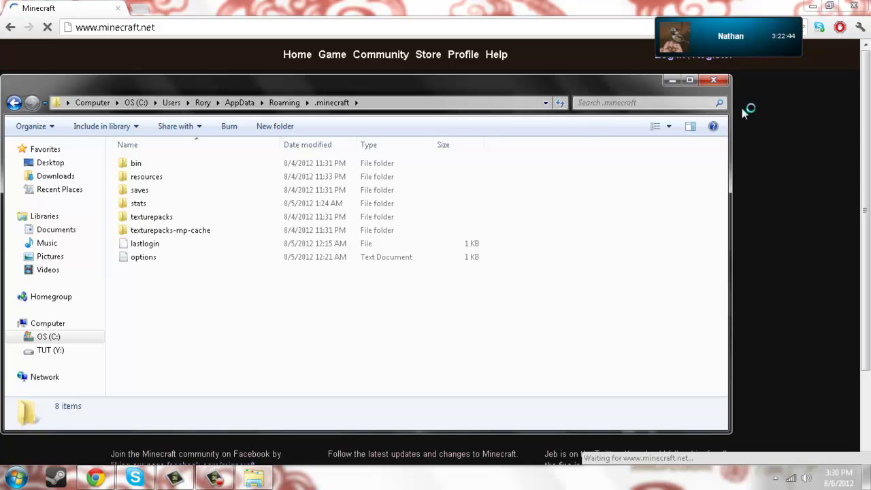
- Close the .minecraft window from the taskbar and download Minecraft.exe from the Download page
click(672, 81)
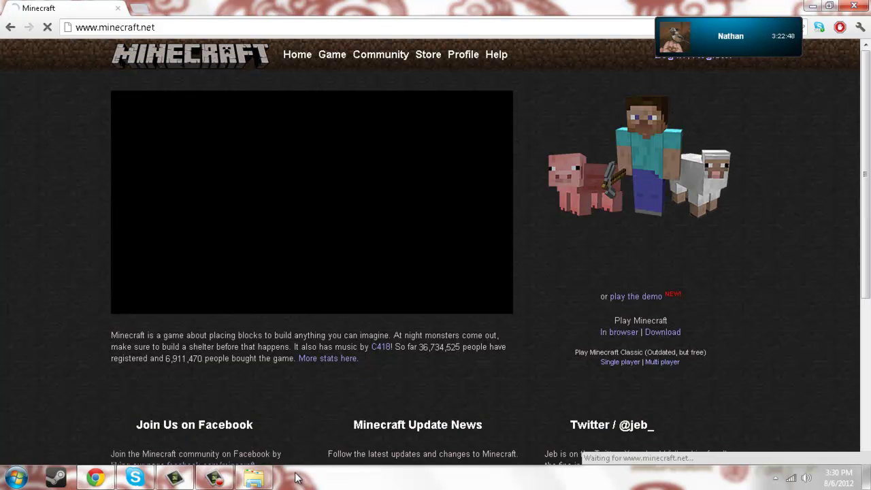
right_click(259, 478)
click(277, 443)
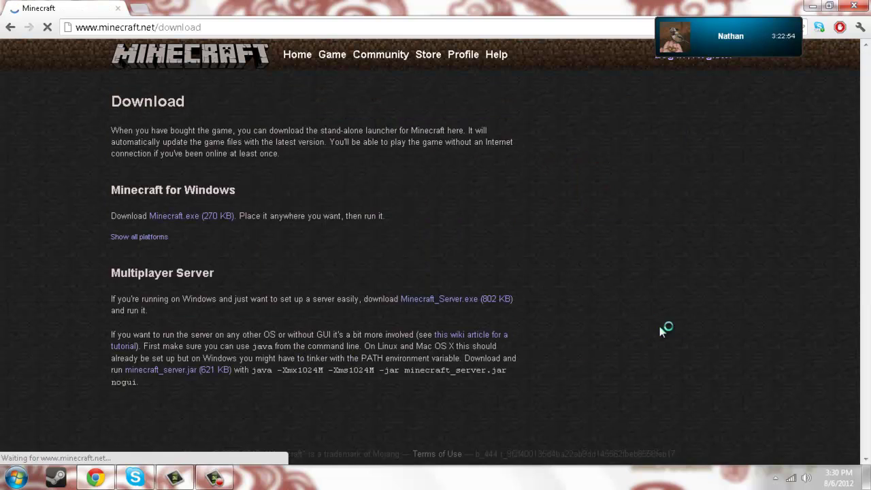
click(210, 216)
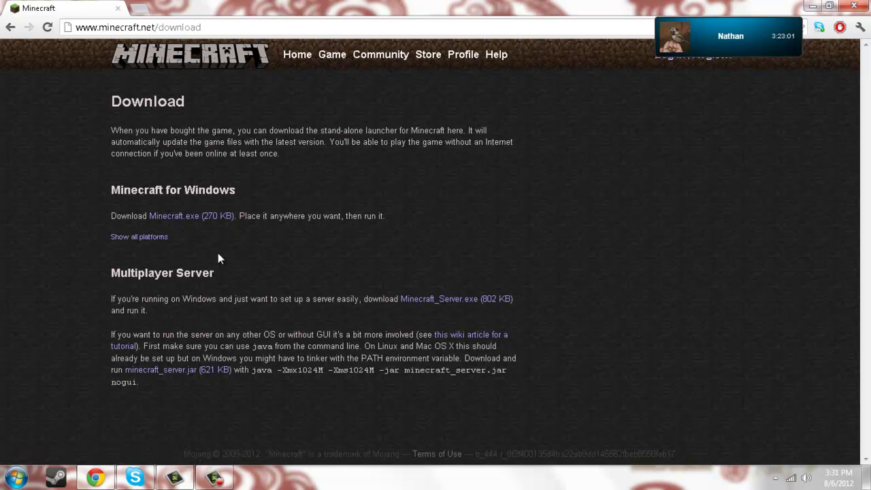
- Open the TUT (Y:) drive in Explorer and move its window aside
click(17, 478)
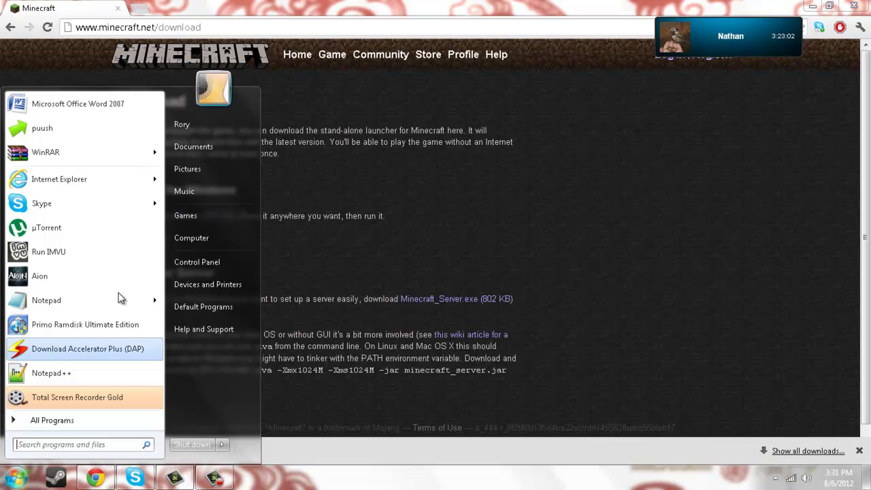
click(219, 244)
key(super+e)
double_click(320, 175)
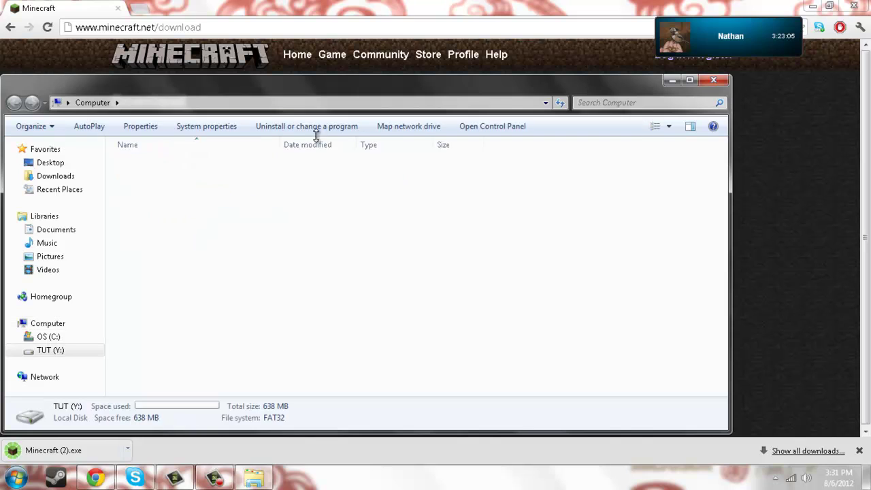
drag(334, 97, 521, 83)
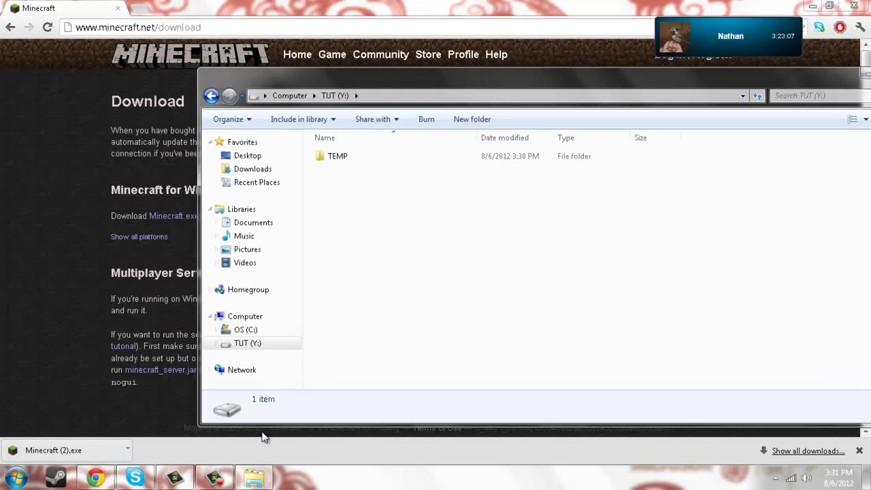
- Cancel running the downloaded launcher and choose Show in folder for it instead
click(59, 454)
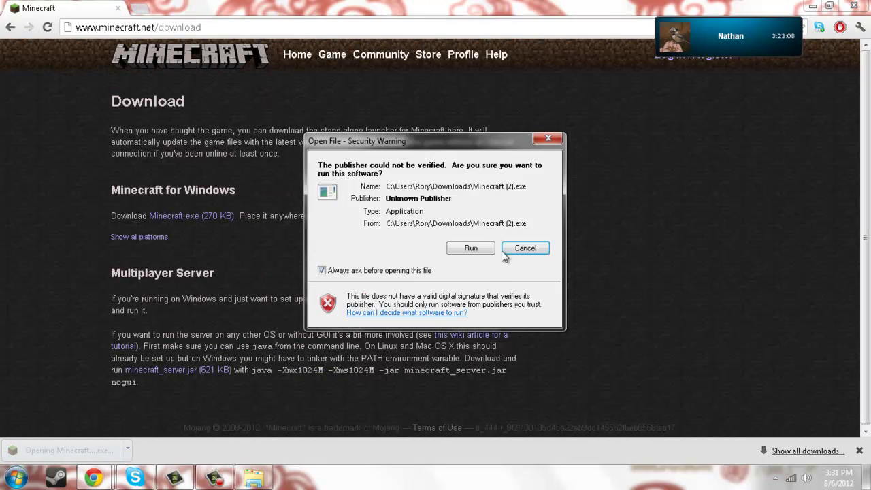
click(509, 252)
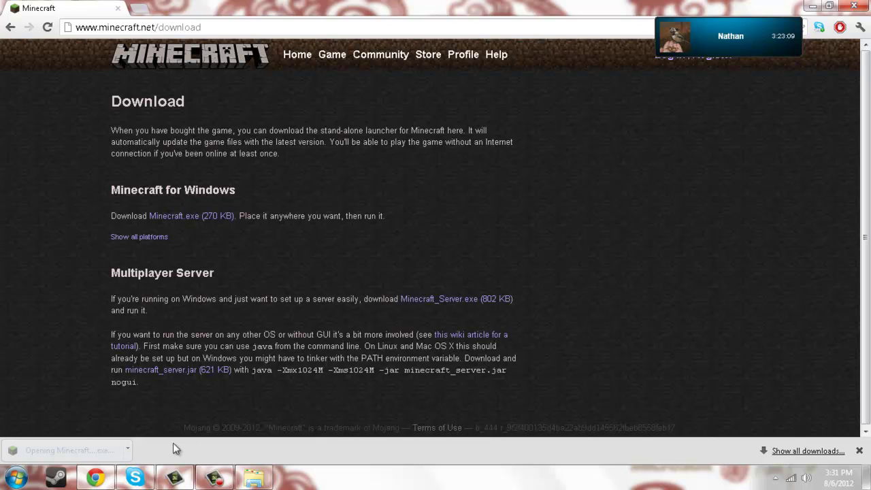
click(132, 450)
click(163, 409)
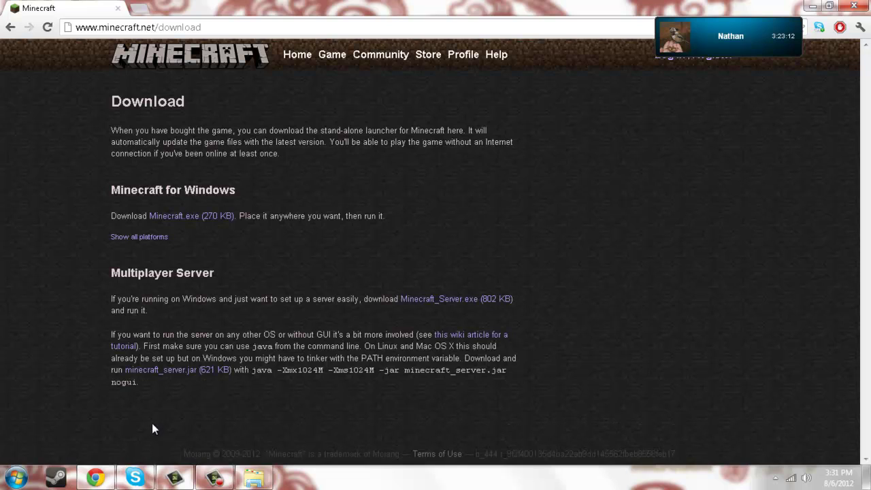
- Show Minecraft (2).exe in its folder from Chrome's Downloads list
click(861, 27)
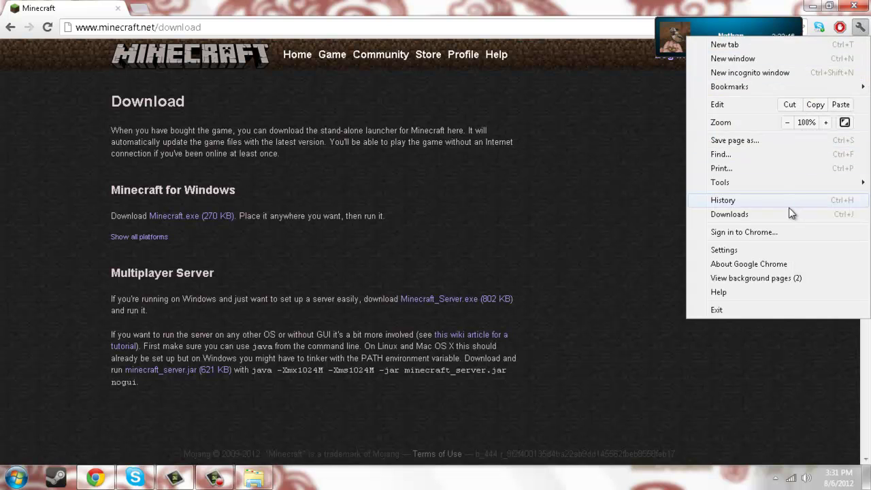
click(749, 212)
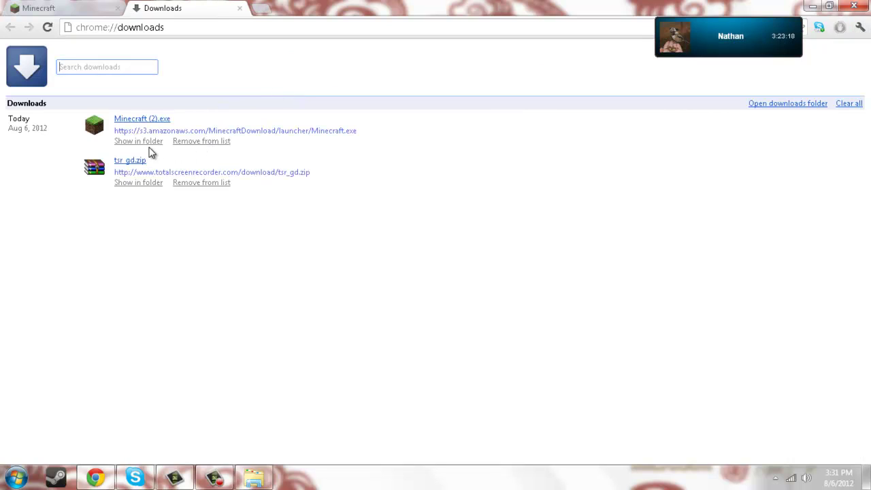
click(144, 151)
click(130, 142)
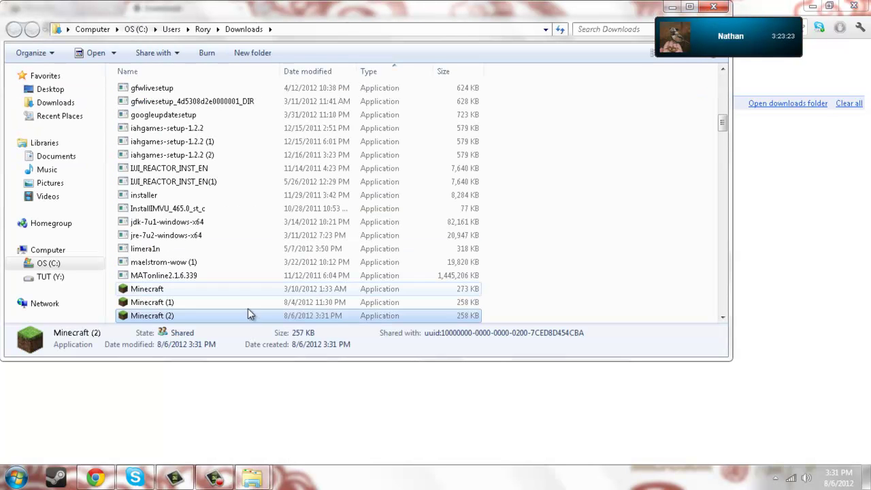
- Copy Minecraft (2) into the TEMP folder on TUT (Y:) and close the Downloads window
mouse_move(297, 446)
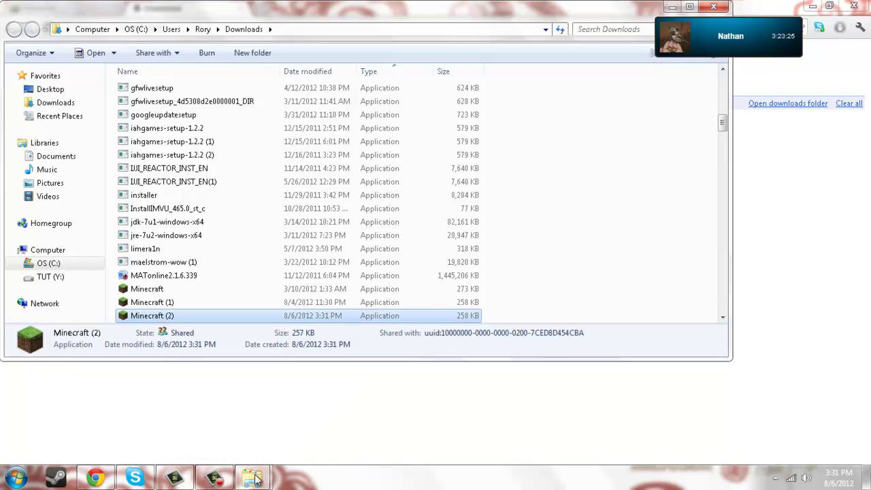
mouse_move(252, 477)
click(210, 418)
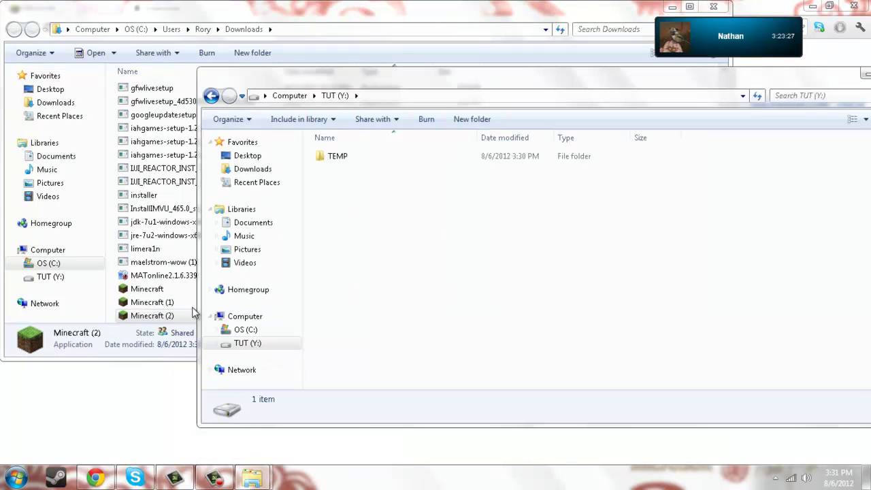
drag(324, 273, 354, 158)
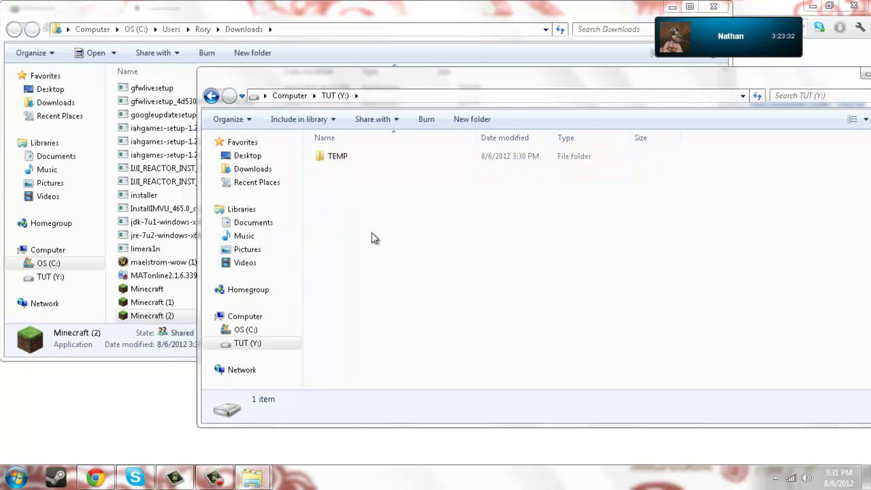
click(854, 6)
- Open the TEMP folder on TUT (Y:) and select the copied Minecraft (2) launcher
click(713, 7)
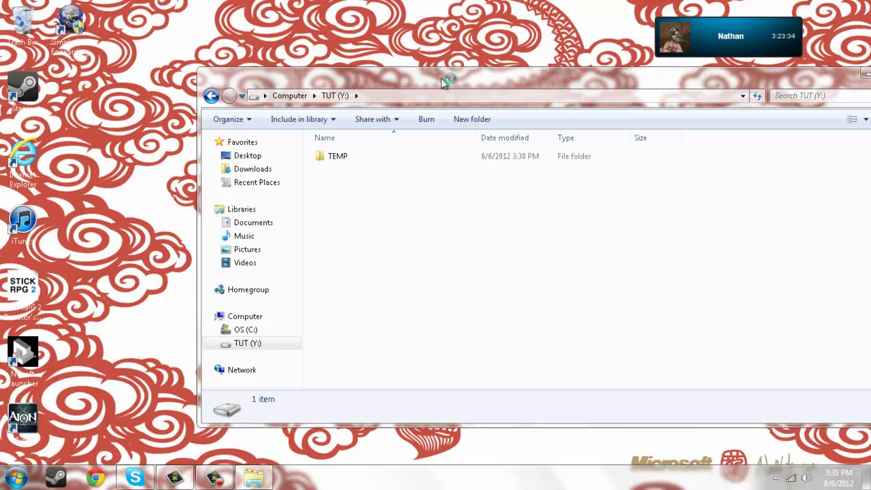
drag(442, 78, 321, 69)
double_click(280, 146)
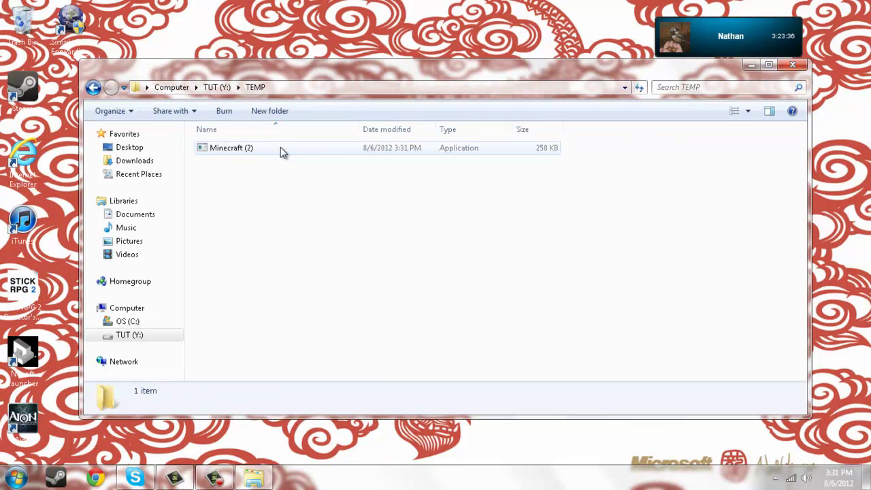
click(281, 148)
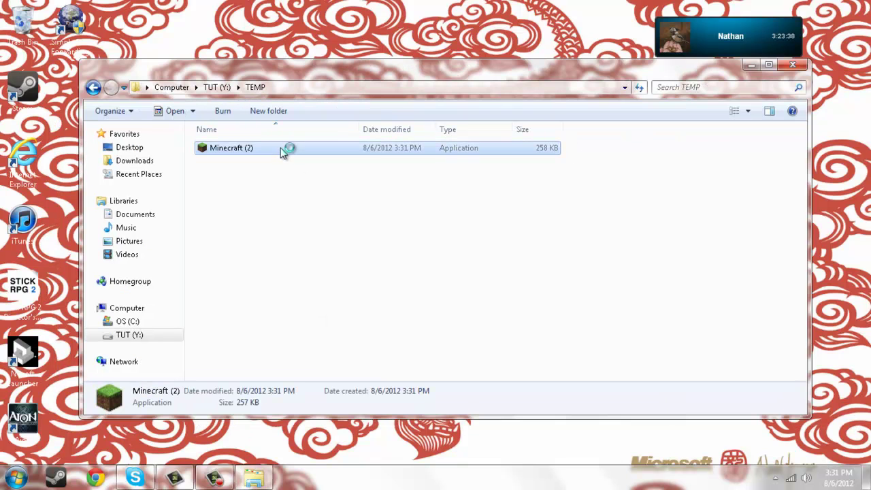
click(751, 65)
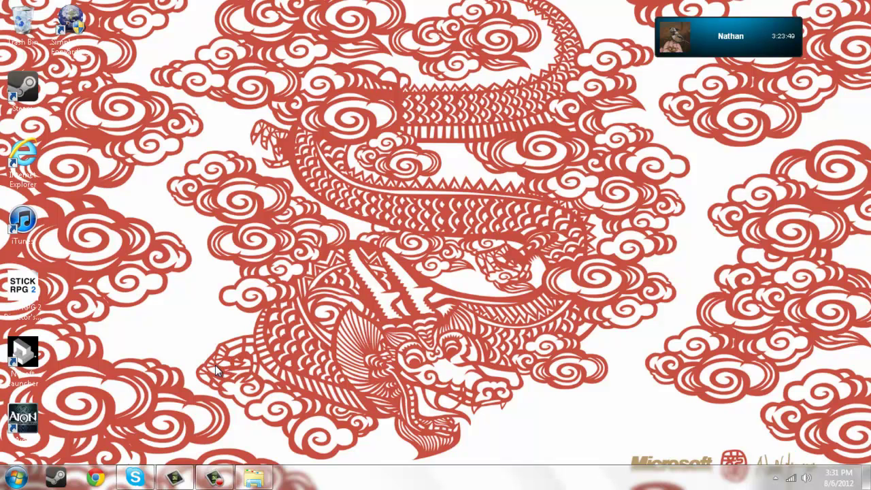
click(254, 477)
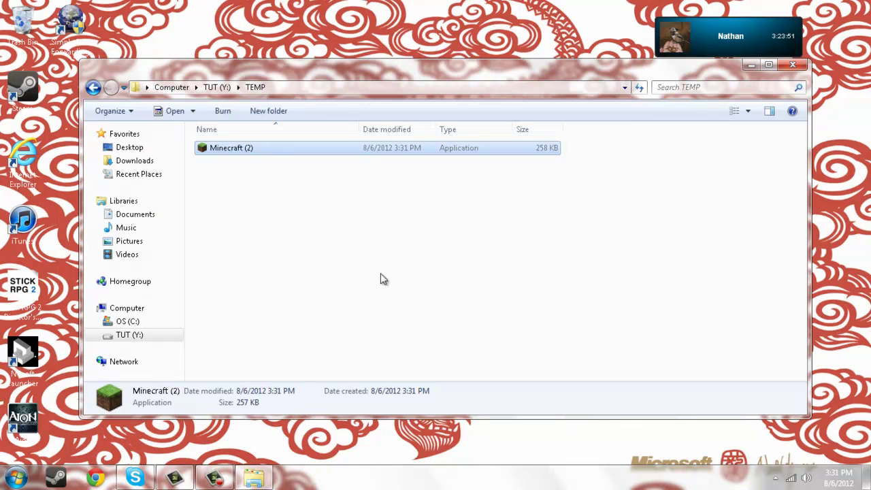
- Launch Minecraft (2) from TEMP and maximize the launcher window
double_click(360, 147)
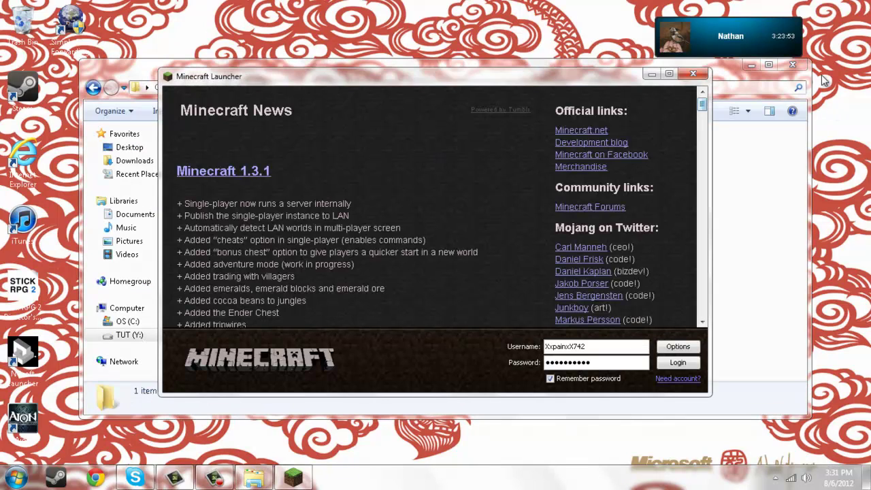
click(757, 65)
click(670, 75)
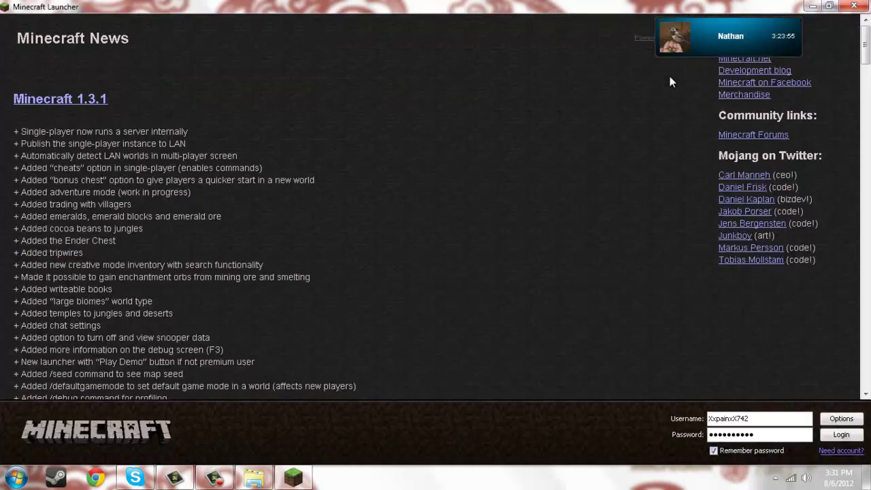
- Log in, retrying the connection and re-entering the account password
click(829, 438)
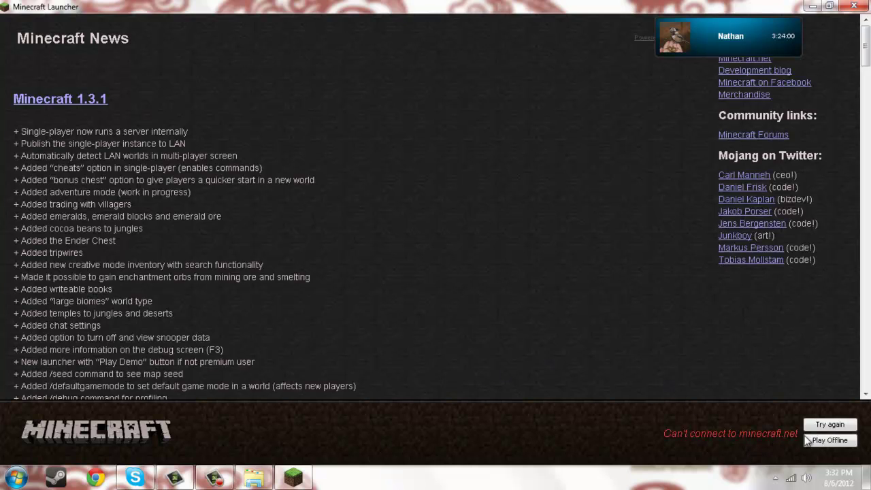
click(820, 439)
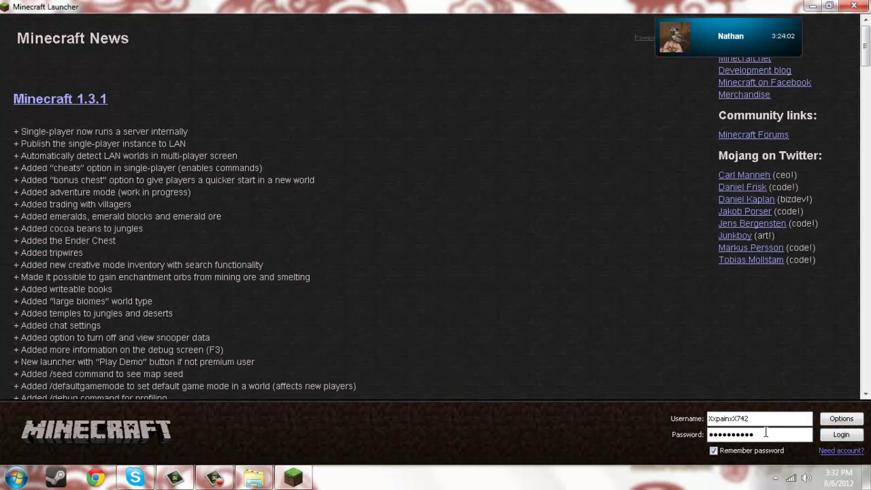
text(********)
key(Return)
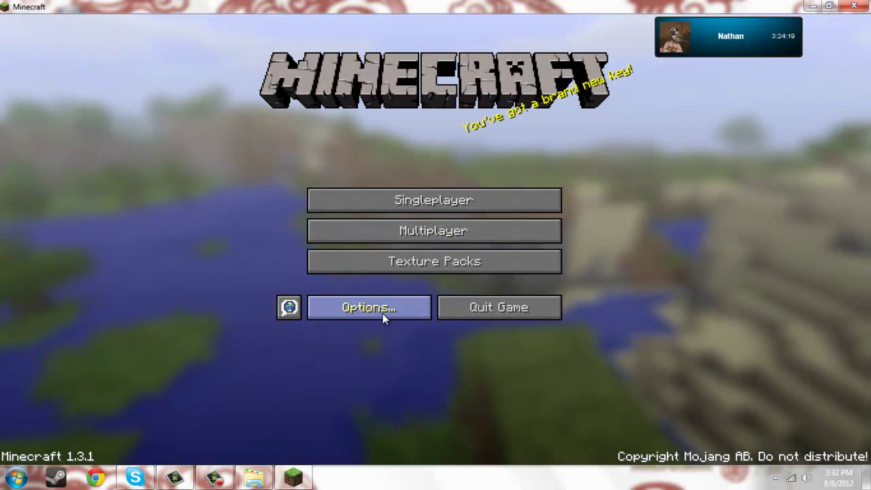
- Check the Video Settings under Options, then return to the main menu
click(382, 315)
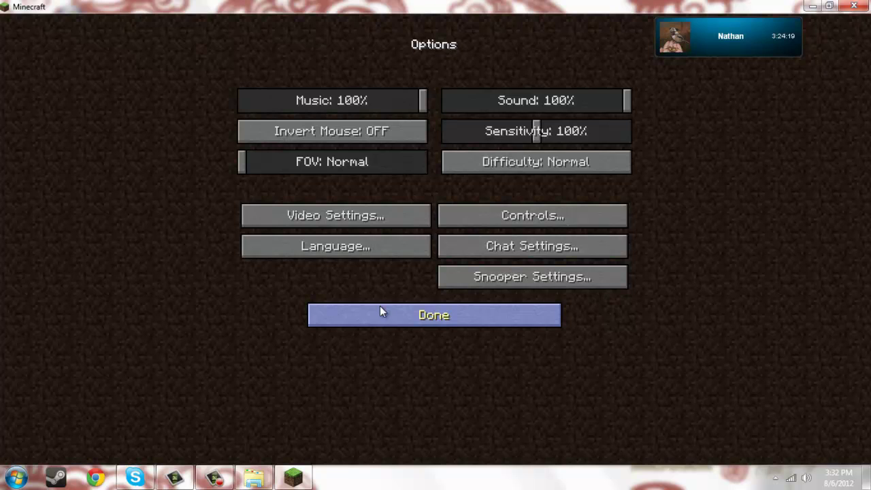
click(361, 213)
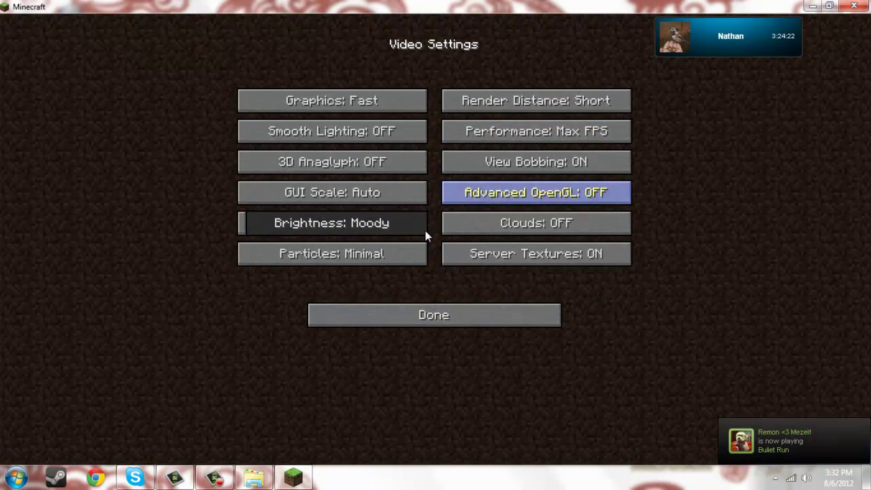
click(404, 322)
click(416, 312)
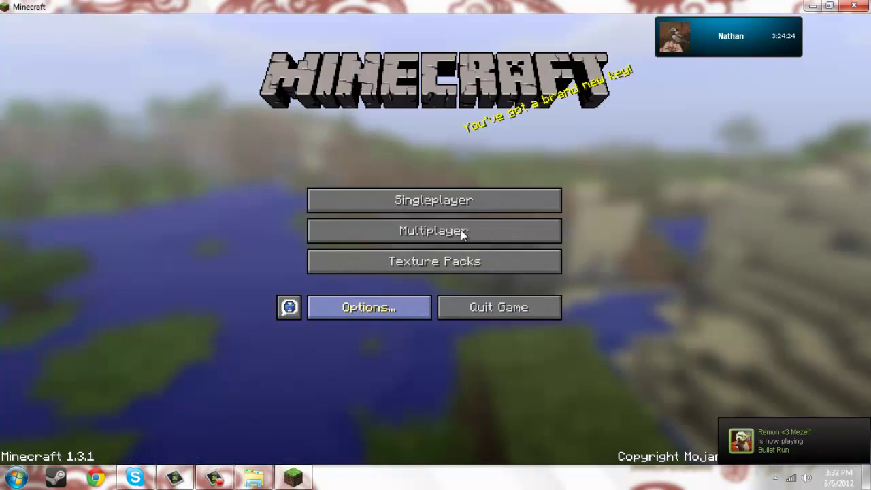
- Start a new singleplayer world named 'THISTUTORIALISAWESOME'
click(446, 202)
click(489, 412)
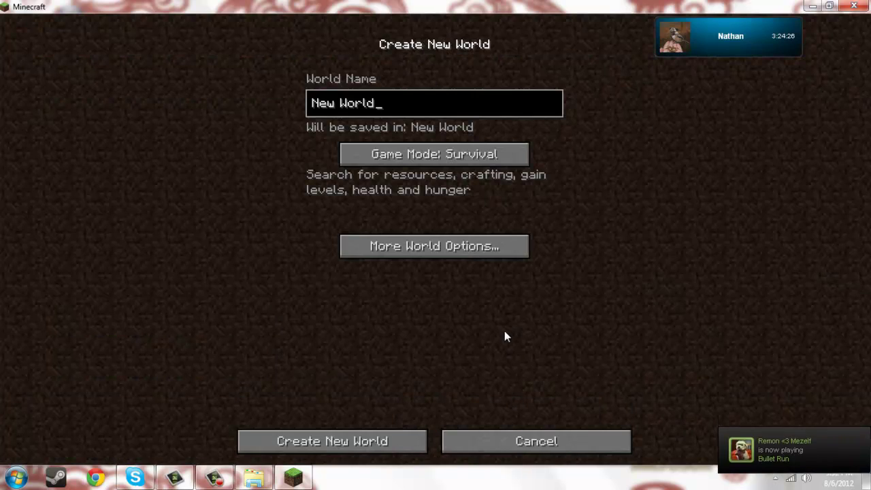
key(BackSpace)
key(BackSpace)
key(BackSpace)
key(BackSpace)
key(BackSpace)
key(BackSpace)
key(BackSpace)
key(BackSpace)
key(BackSpace)
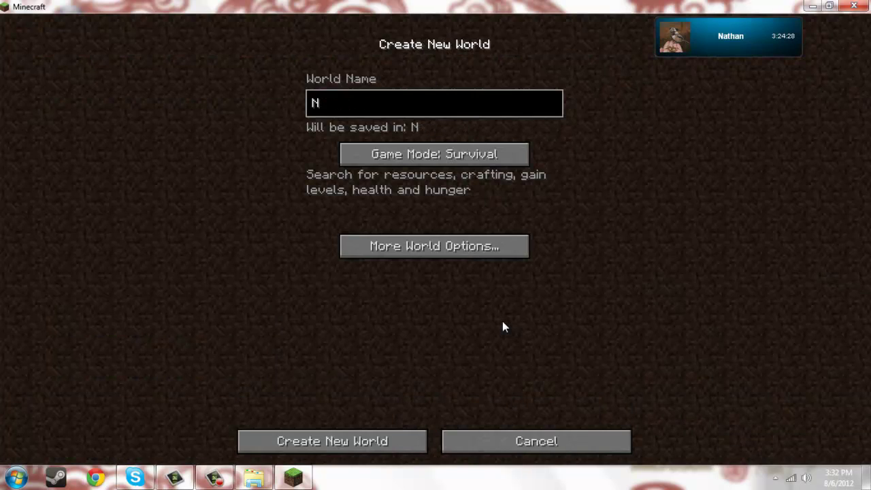
text(THISTUTOR)
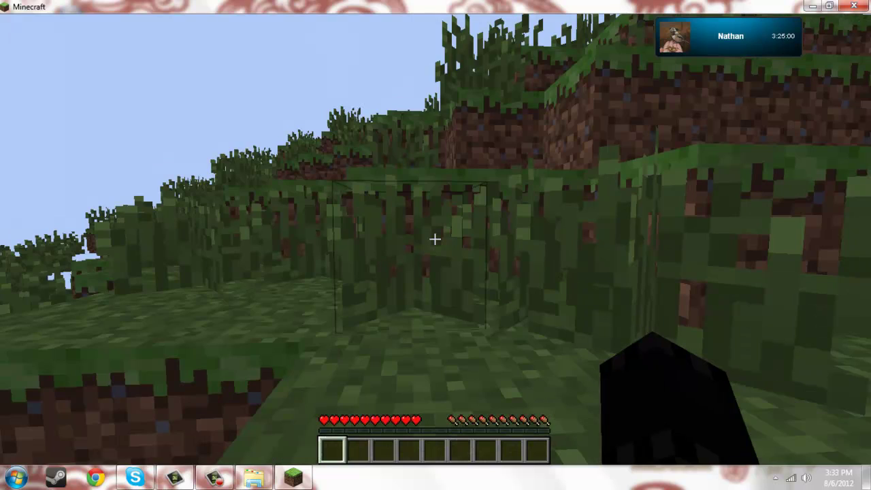
- Walk forward across the grassy hills, then pause to the Game menu
key(w)
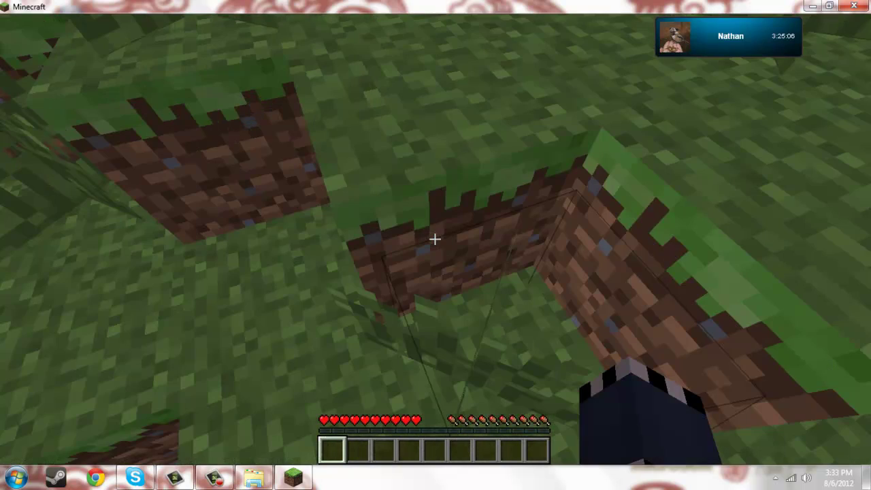
key(Escape)
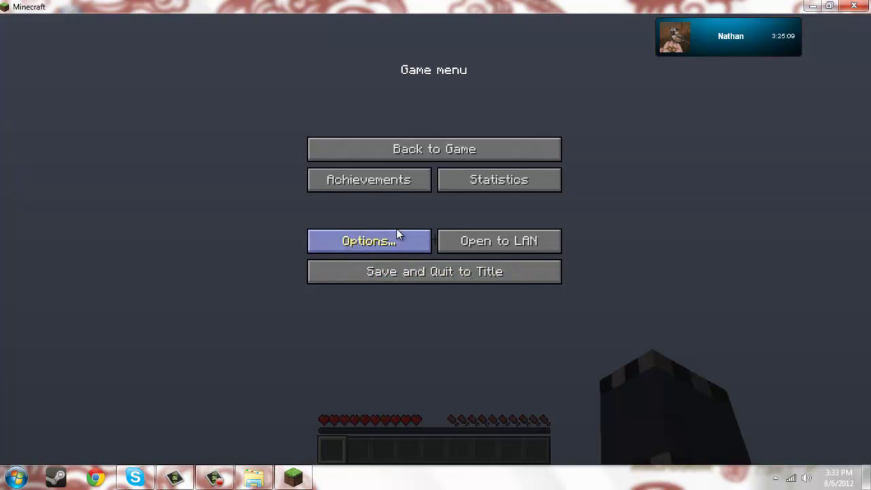
- Set View Bobbing OFF, particles Minimal and Render Distance Tiny in Video Settings
click(396, 231)
click(394, 221)
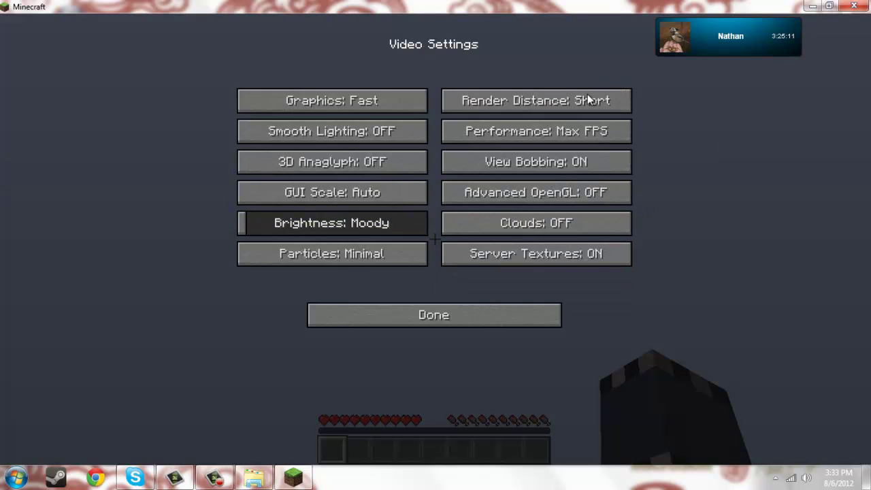
click(589, 161)
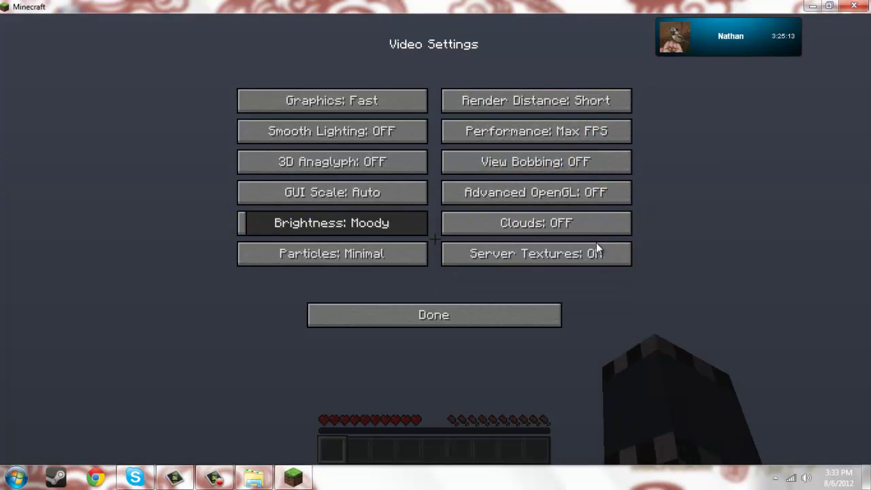
click(376, 255)
click(376, 255)
click(376, 255)
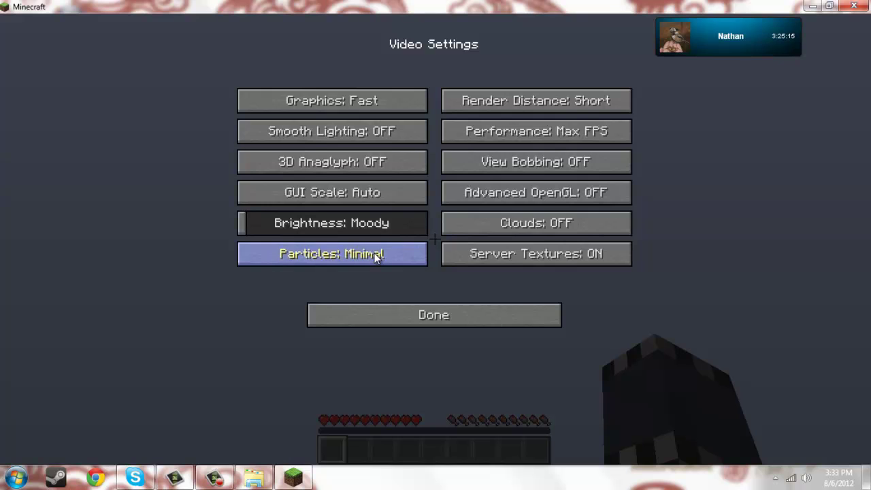
click(485, 100)
- Return to the game, then save the world and quit to the title screen
key(Escape)
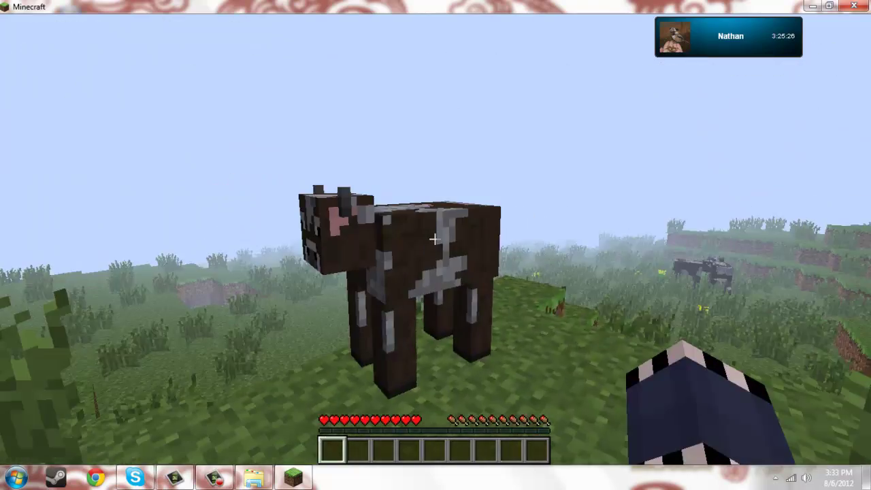
key(Escape)
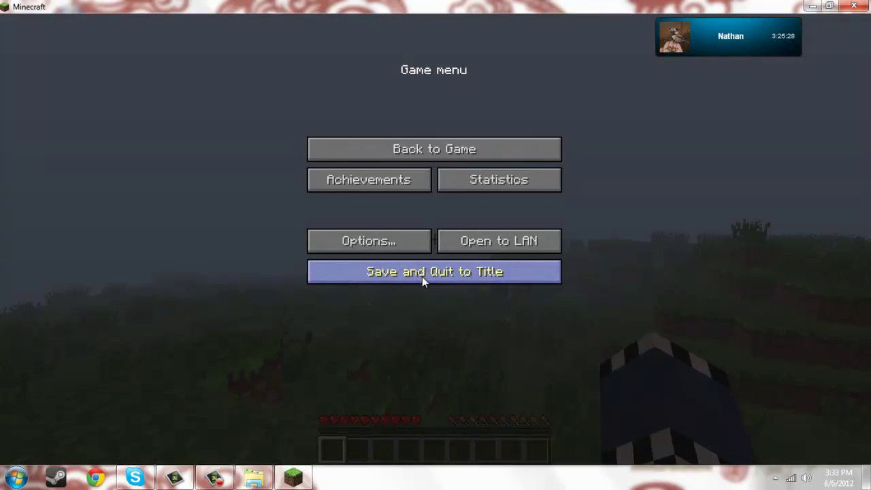
click(422, 277)
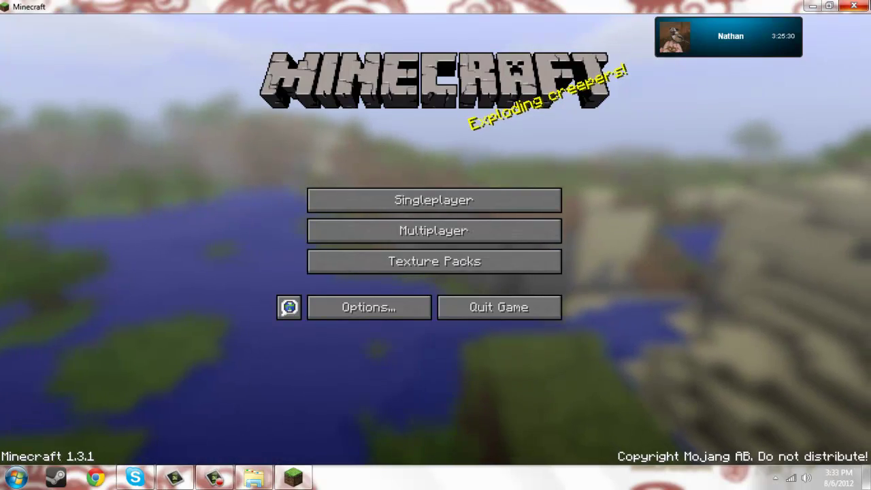